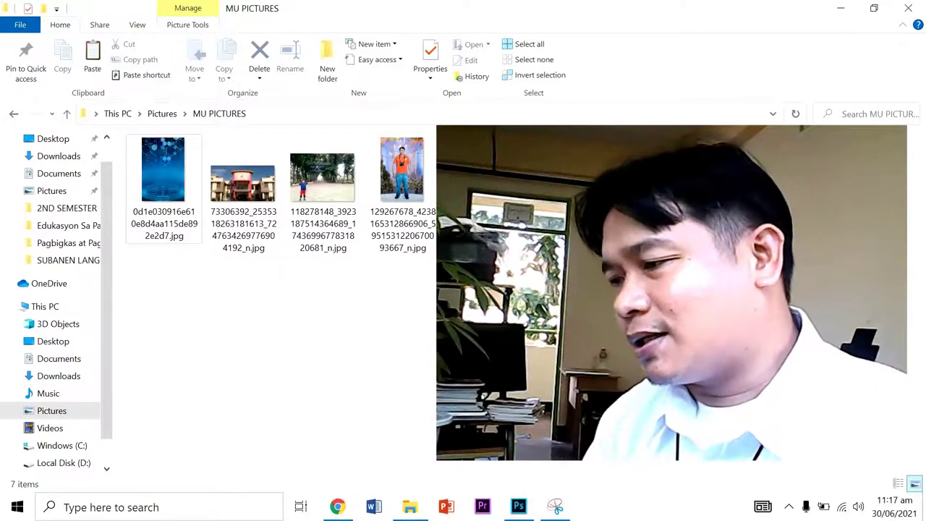
Step: View the MU PICTURES folder path, then minimize File Explorer to reveal Photoshop
{"action": "left_click", "coordinate": [679, 114]}
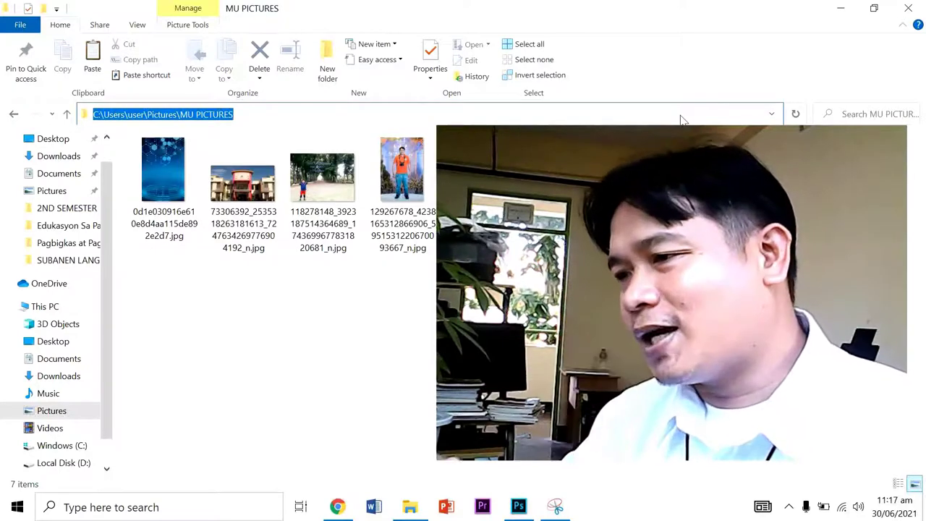
{"action": "left_click", "coordinate": [840, 8]}
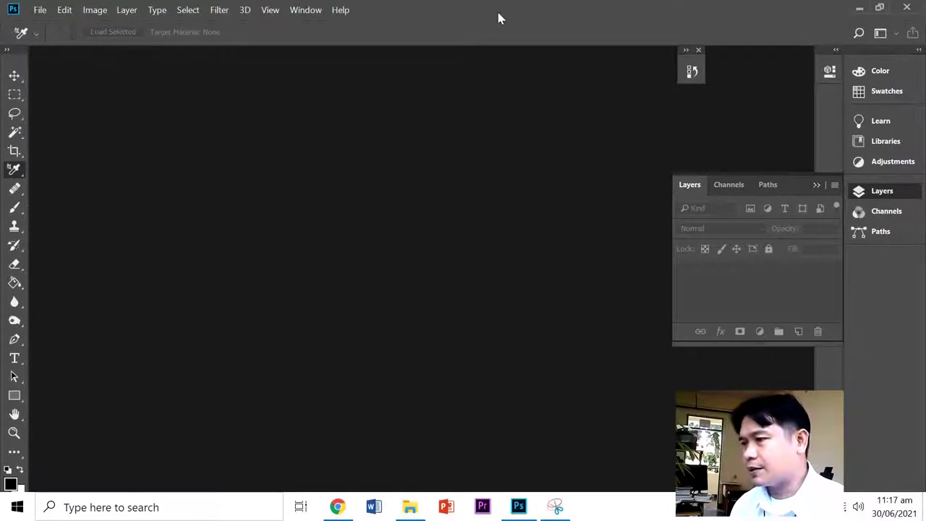
Step: Maximize the Photoshop window again and bring up File > Open
{"action": "left_click", "coordinate": [878, 8]}
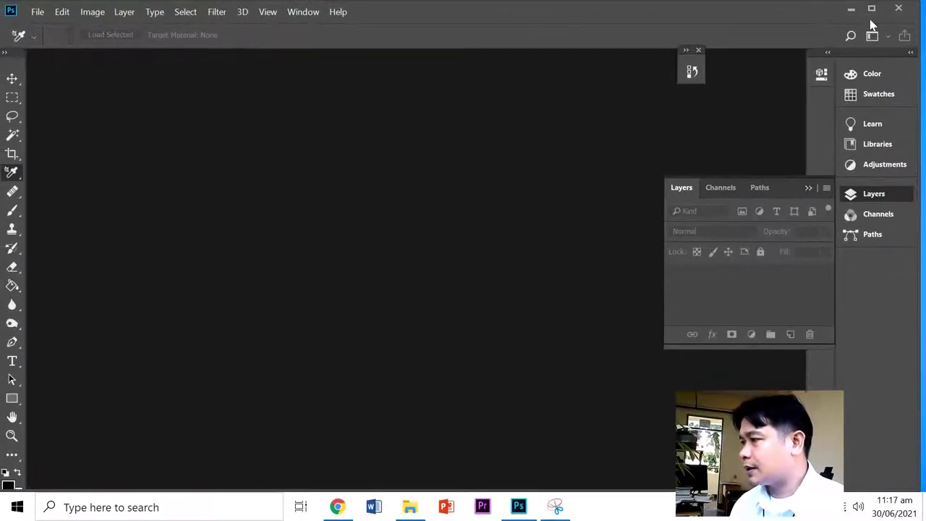
{"action": "double_click", "coordinate": [440, 6]}
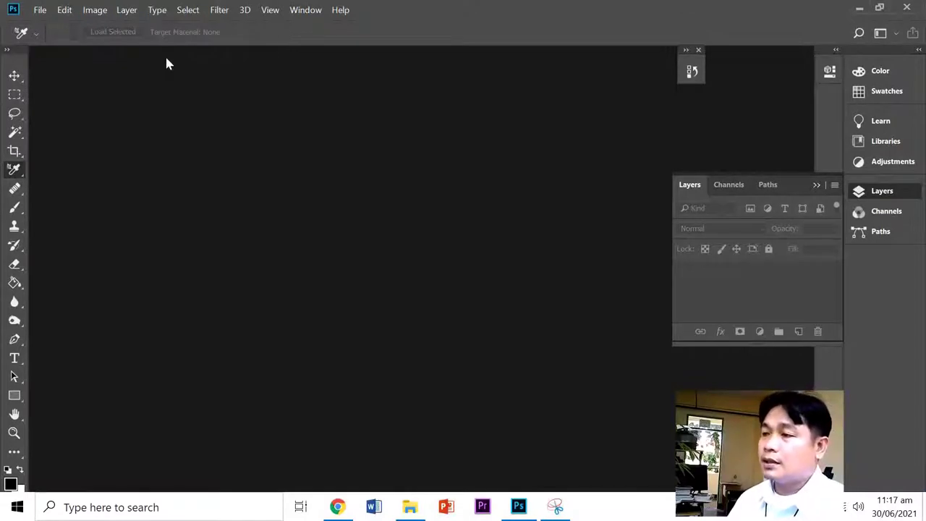
{"action": "left_click", "coordinate": [39, 9]}
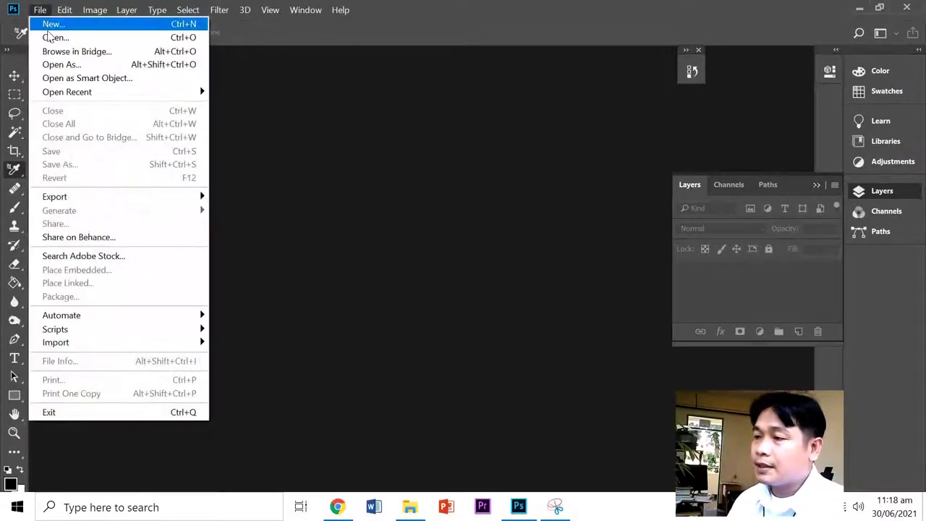
{"action": "left_click", "coordinate": [52, 40]}
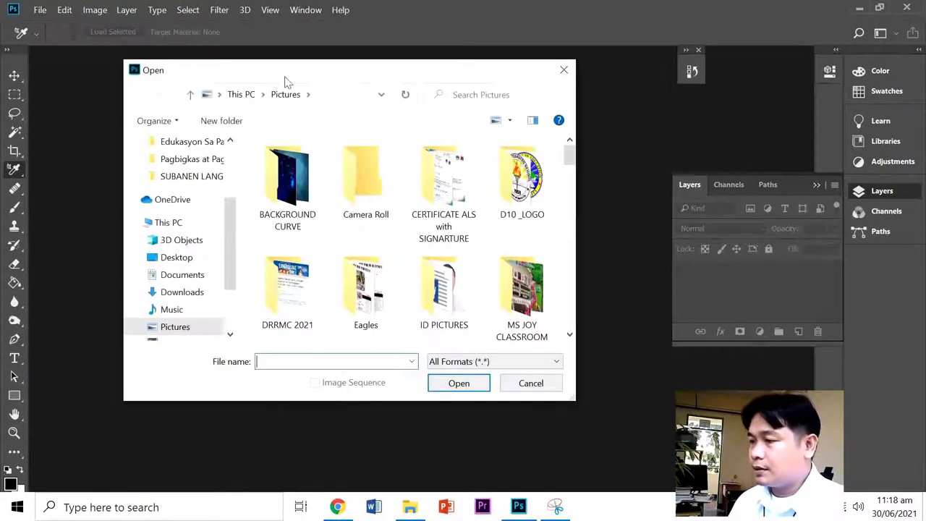
Step: Open the orange-shirt man's portrait JPG from the MU PICTURES folder
{"action": "left_click_drag", "start_coordinate": [571, 153], "coordinate": [570, 178]}
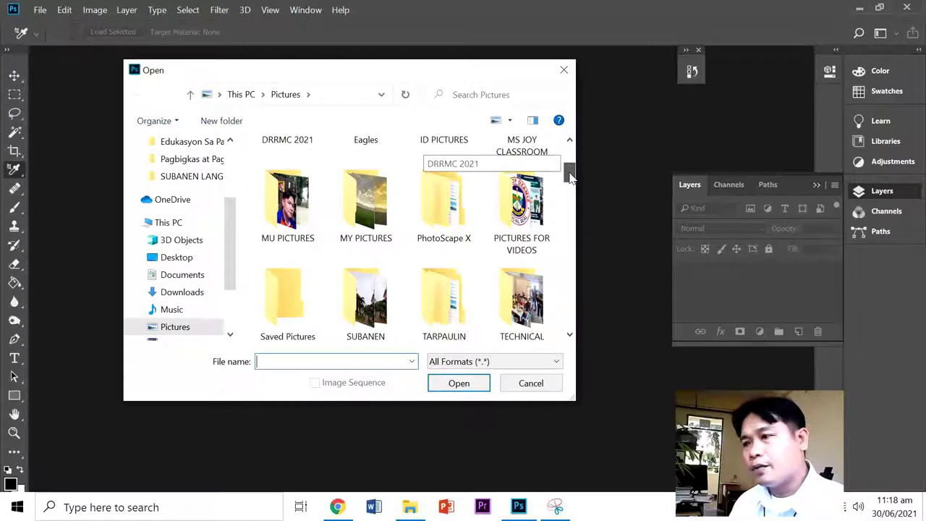
{"action": "mouse_move", "coordinate": [570, 177]}
{"action": "left_mouse_down"}
{"action": "mouse_move", "coordinate": [570, 198]}
{"action": "mouse_move", "coordinate": [566, 177]}
{"action": "left_mouse_up"}
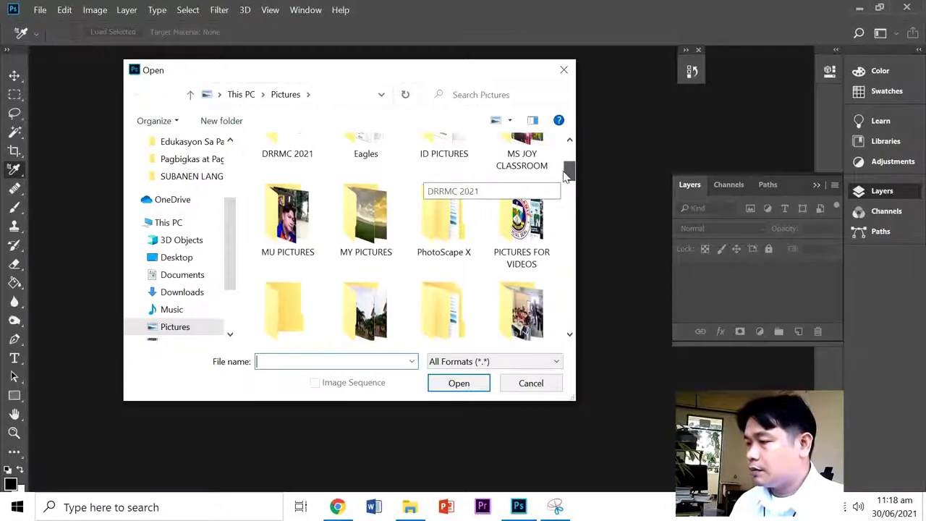
{"action": "double_click", "coordinate": [304, 207]}
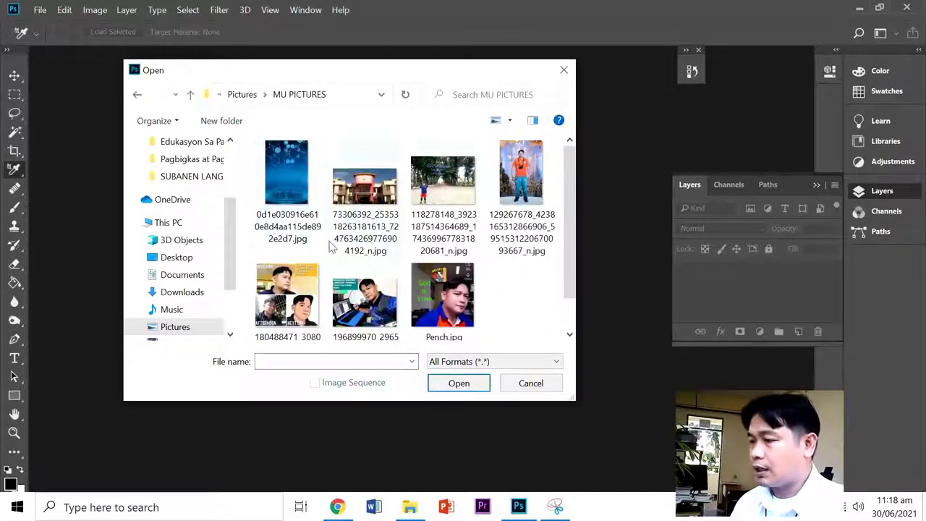
{"action": "left_click", "coordinate": [522, 177]}
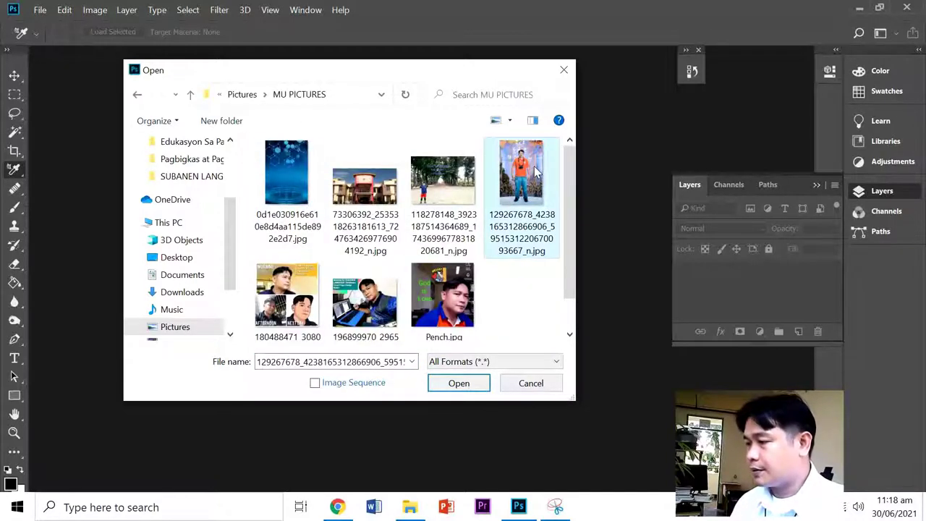
{"action": "left_click", "coordinate": [442, 387]}
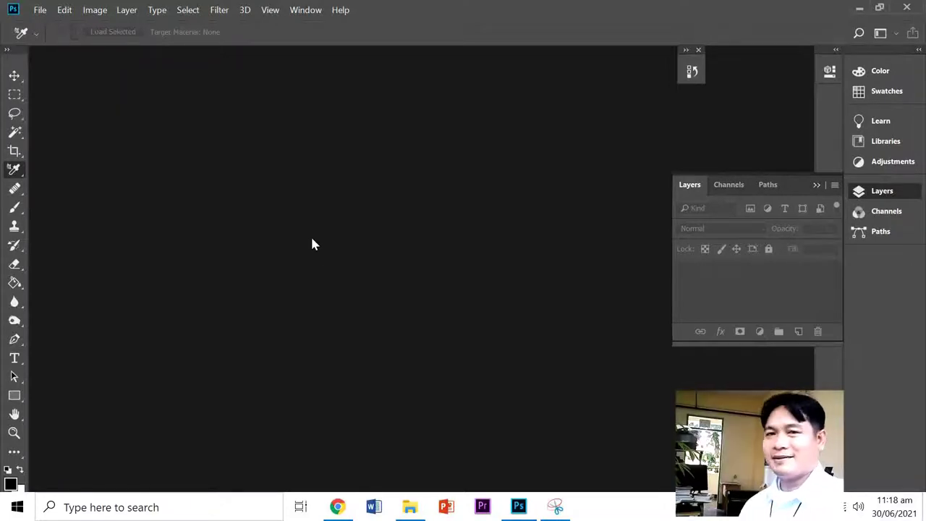
Step: Close the floating Layers panel and auto-select the man with Select > Subject
{"action": "left_click", "coordinate": [816, 185]}
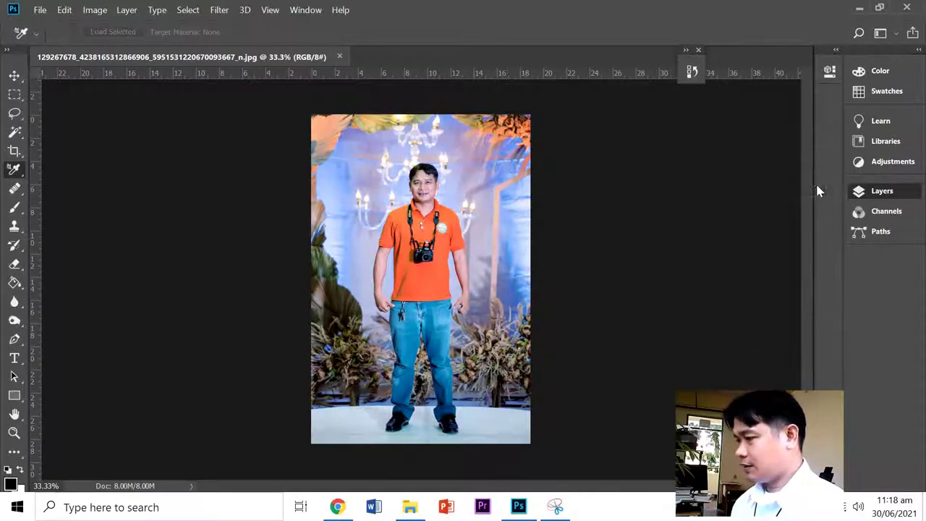
{"action": "left_click", "coordinate": [185, 12]}
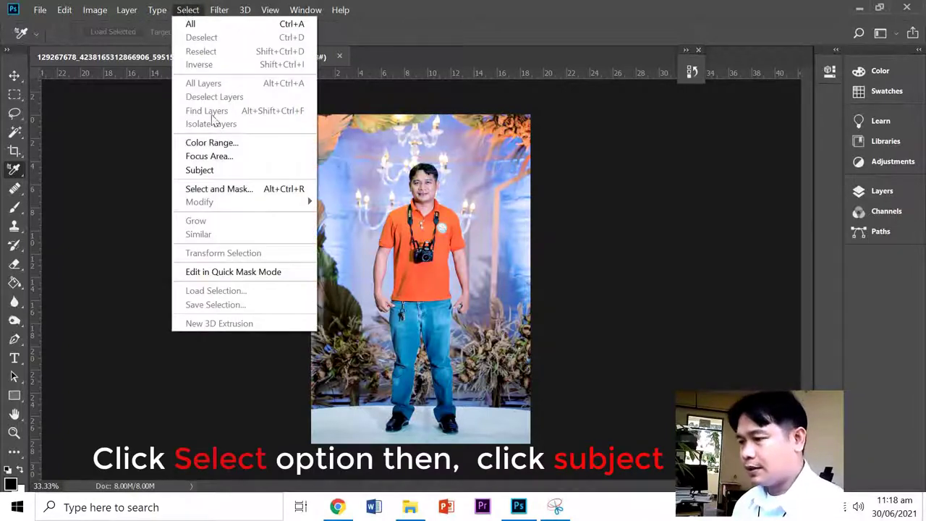
{"action": "left_click", "coordinate": [207, 170]}
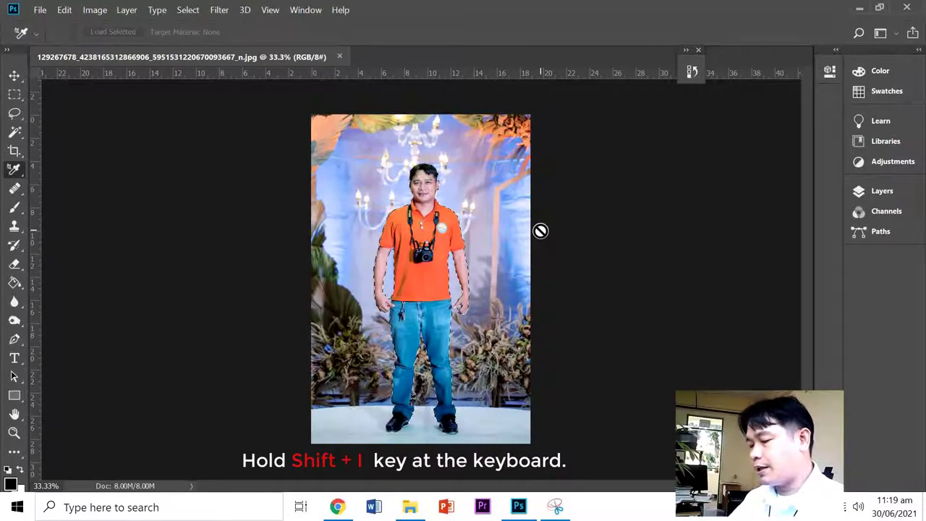
Step: Copy the selected man onto a new Layer 1 and hide the Background layer
{"action": "key", "text": "shift+i"}
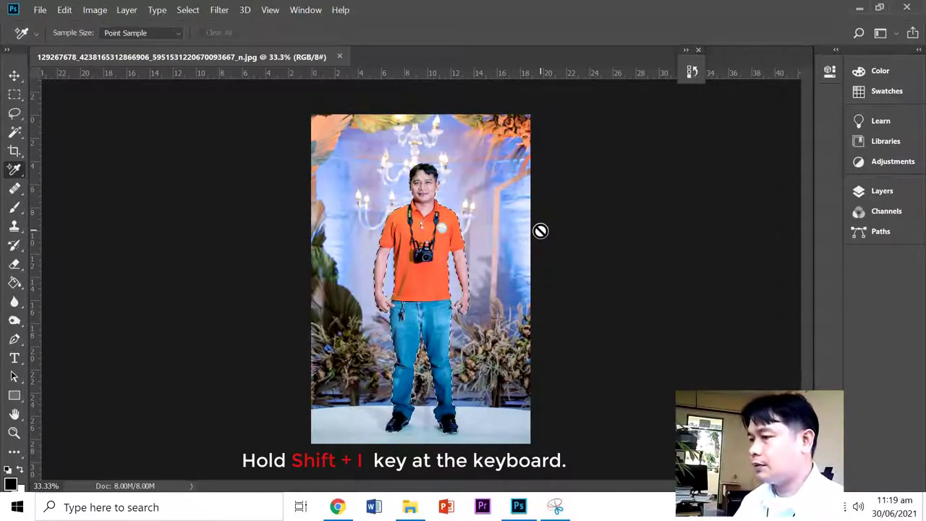
{"action": "left_click", "coordinate": [864, 190]}
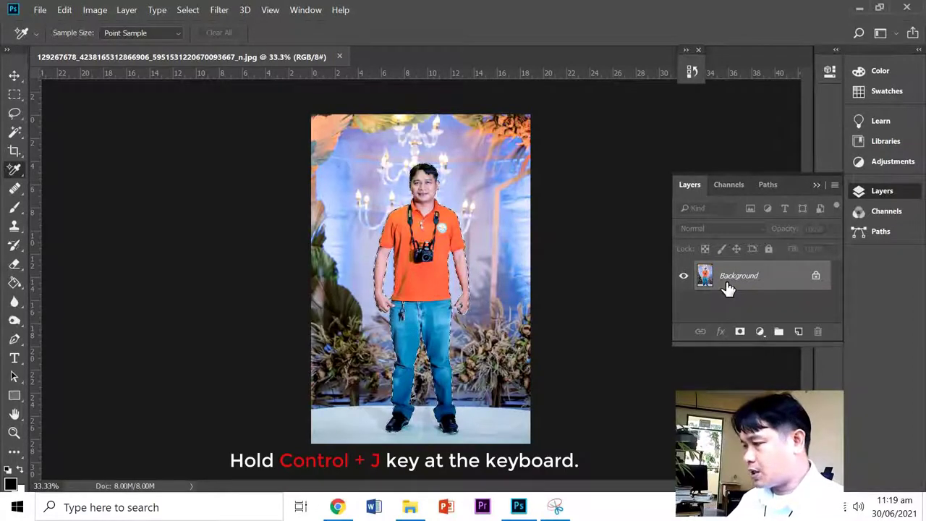
{"action": "key", "text": "ctrl+j"}
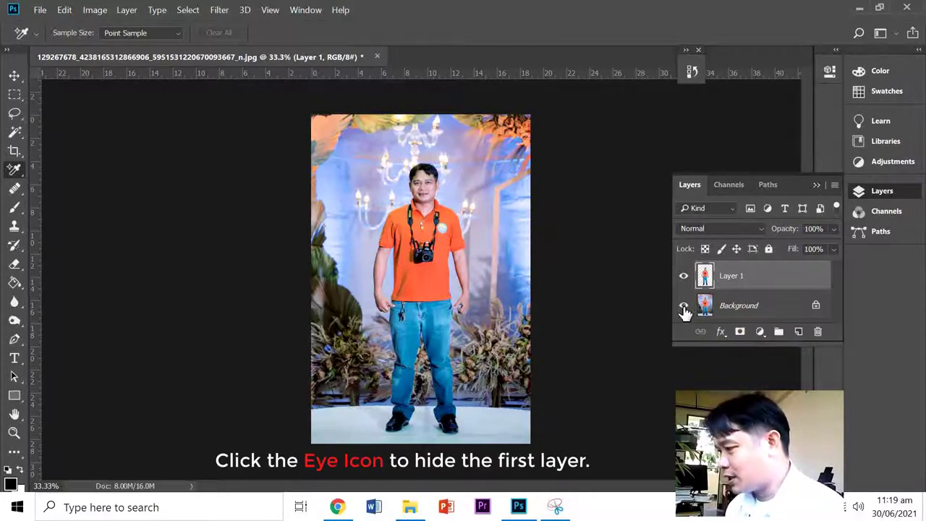
{"action": "left_click", "coordinate": [683, 310]}
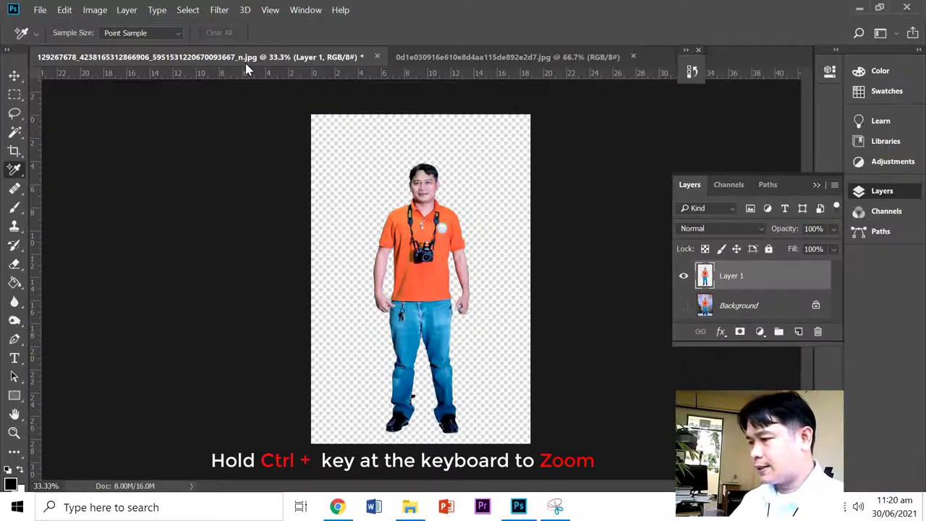
Step: Zoom in closely on the cut-out man's face and hair with Ctrl++ and the Zoom tool
{"action": "key", "text": "ctrl+plus"}
{"action": "key", "text": "ctrl+plus"}
{"action": "key", "text": "ctrl+plus"}
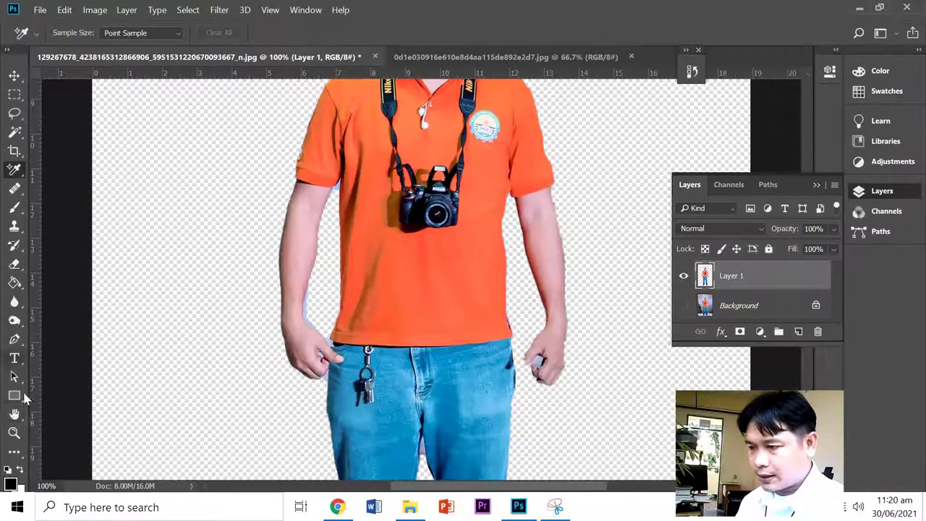
{"action": "left_click", "coordinate": [16, 431]}
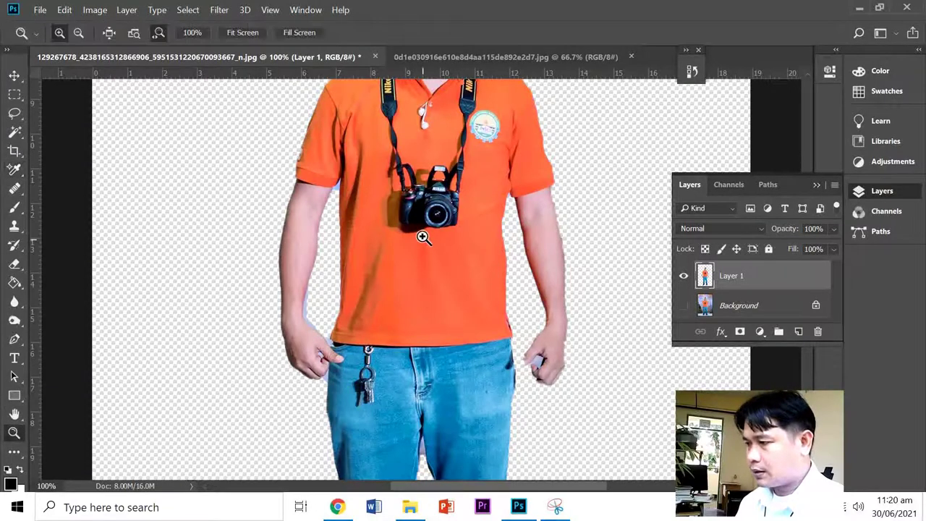
{"action": "left_click", "coordinate": [423, 213]}
{"action": "scroll", "coordinate": [403, 248], "scroll_direction": "up", "scroll_amount": 1}
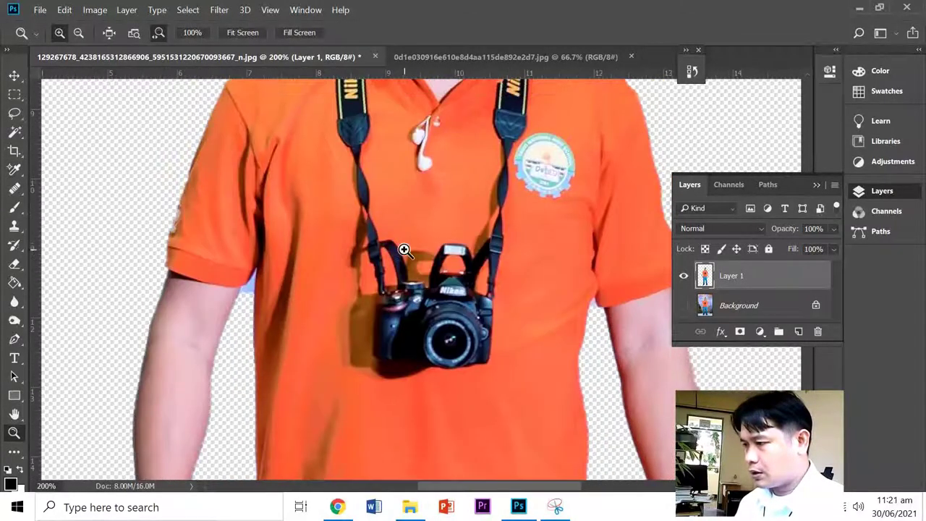
{"action": "scroll", "coordinate": [398, 273], "scroll_direction": "up", "scroll_amount": 2}
{"action": "scroll", "coordinate": [398, 272], "scroll_direction": "up", "scroll_amount": 4}
{"action": "scroll", "coordinate": [398, 274], "scroll_direction": "up", "scroll_amount": 2}
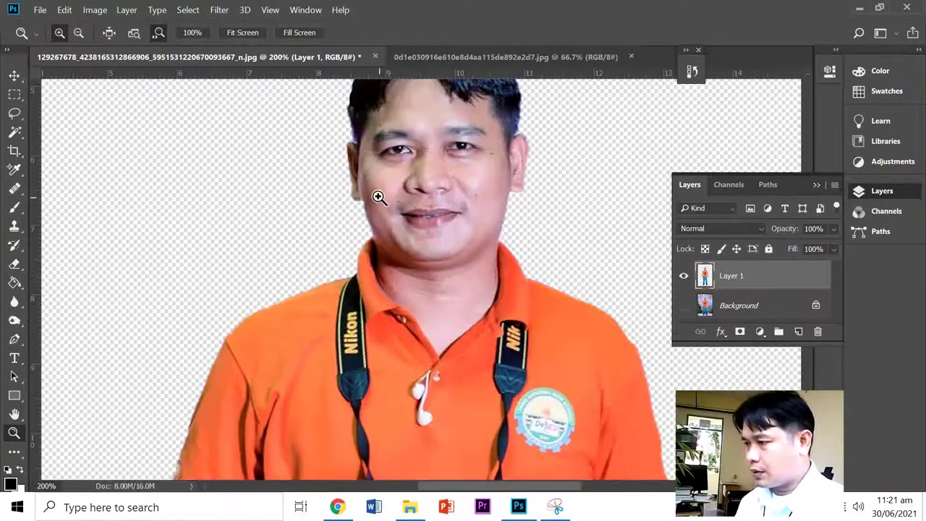
{"action": "scroll", "coordinate": [372, 217], "scroll_direction": "up", "scroll_amount": 1}
{"action": "scroll", "coordinate": [370, 246], "scroll_direction": "up", "scroll_amount": 1}
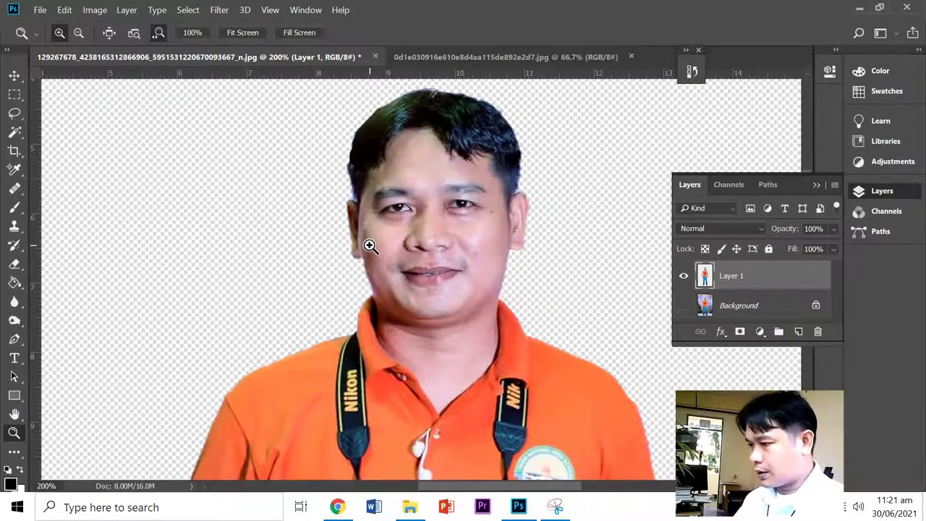
{"action": "left_click", "coordinate": [352, 212]}
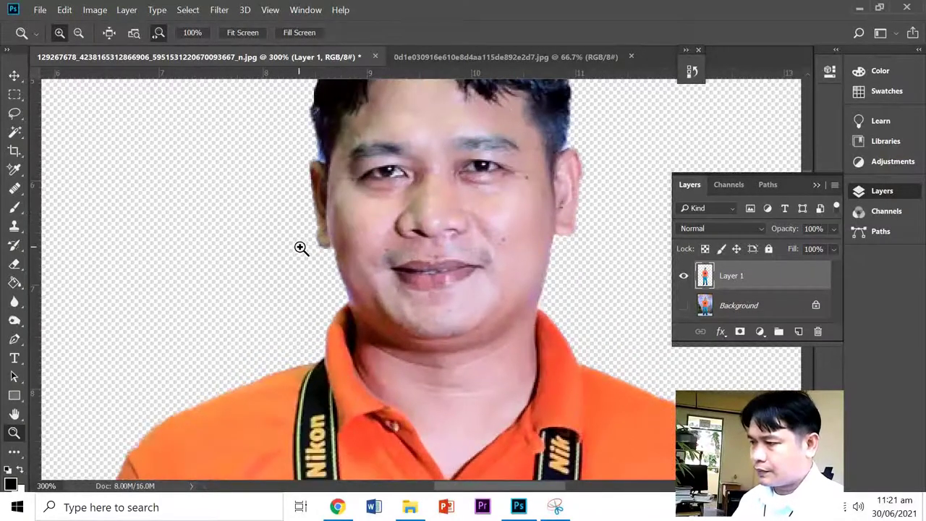
{"action": "scroll", "coordinate": [300, 248], "scroll_direction": "up", "scroll_amount": 2}
{"action": "scroll", "coordinate": [309, 252], "scroll_direction": "up", "scroll_amount": 1}
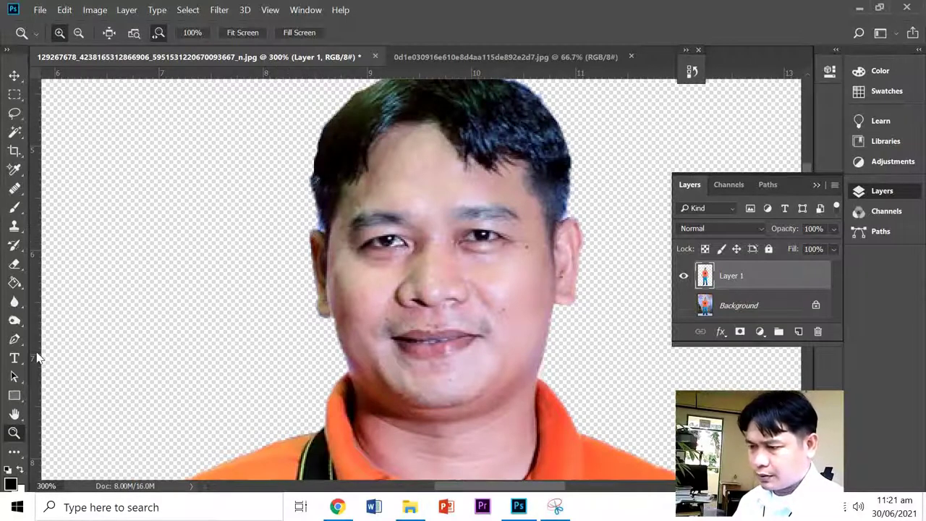
Step: Choose the Burn tool from the toning tools flyout
{"action": "left_click", "coordinate": [14, 319]}
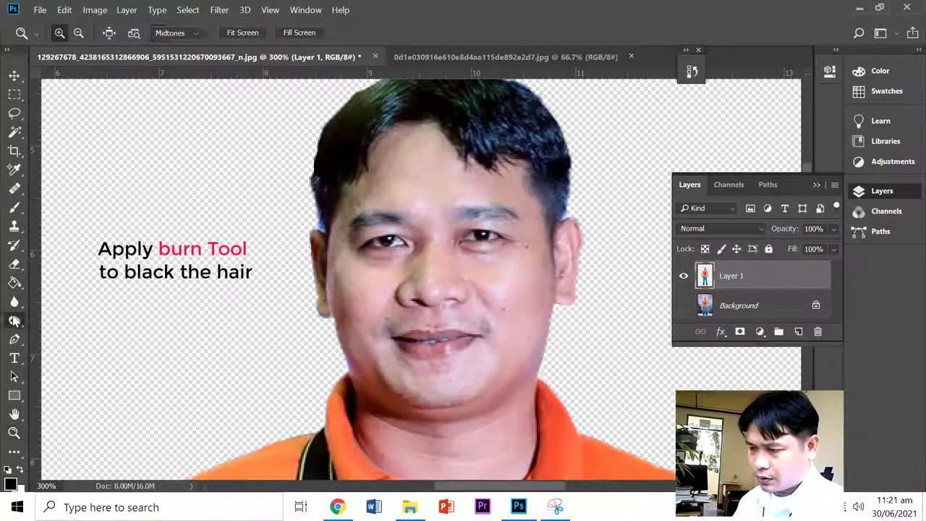
{"action": "right_click", "coordinate": [14, 319]}
{"action": "left_click", "coordinate": [58, 334]}
{"action": "right_click", "coordinate": [14, 319]}
{"action": "left_click", "coordinate": [61, 330]}
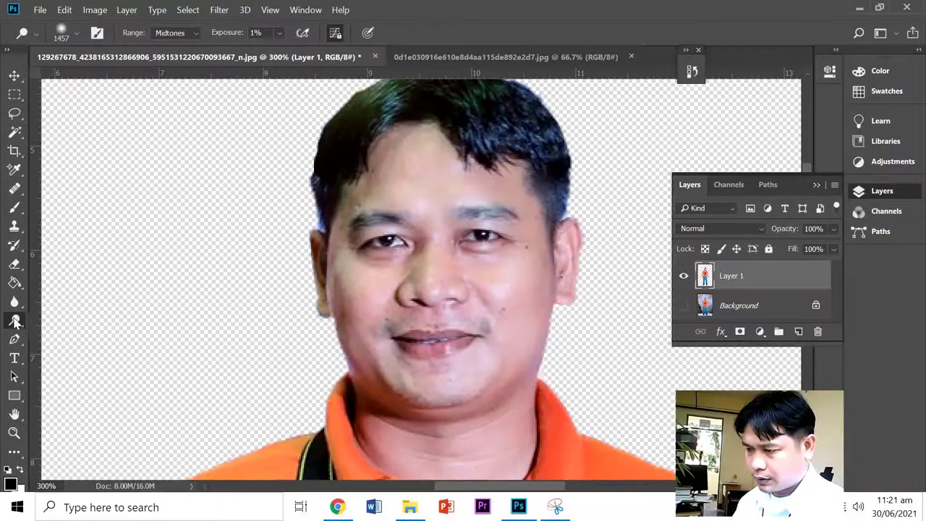
{"action": "right_click", "coordinate": [14, 322]}
{"action": "left_click", "coordinate": [61, 332]}
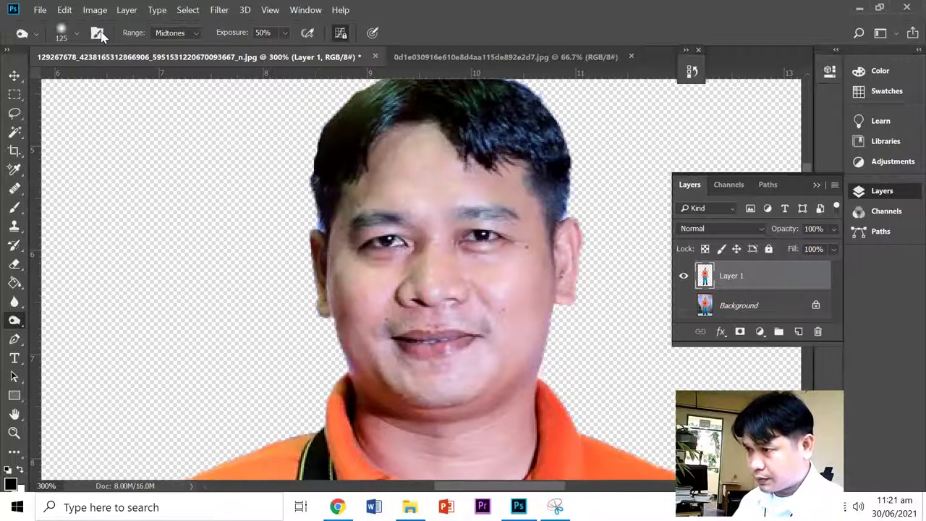
Step: Darken the light fringe along the hair edge with a 50 px Burn brush
{"action": "left_click", "coordinate": [77, 33]}
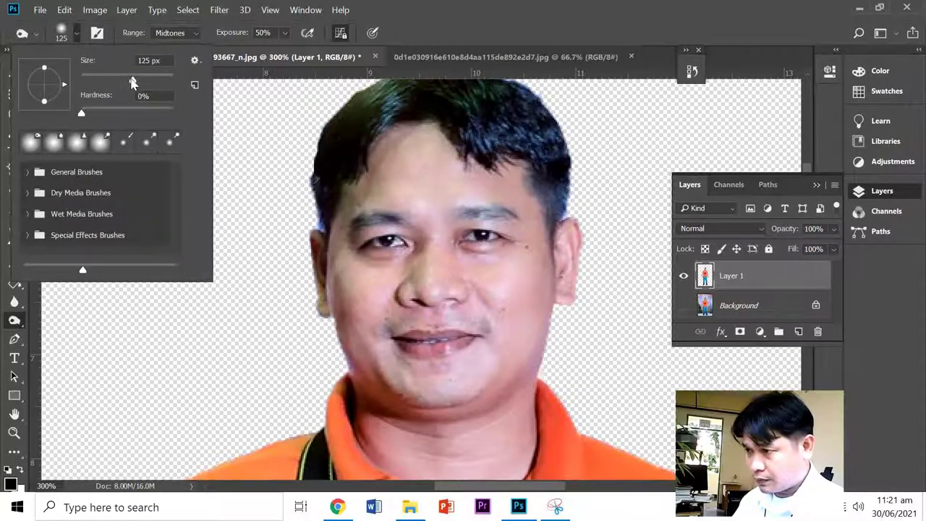
{"action": "left_click_drag", "start_coordinate": [132, 82], "coordinate": [125, 83]}
{"action": "left_click", "coordinate": [312, 210]}
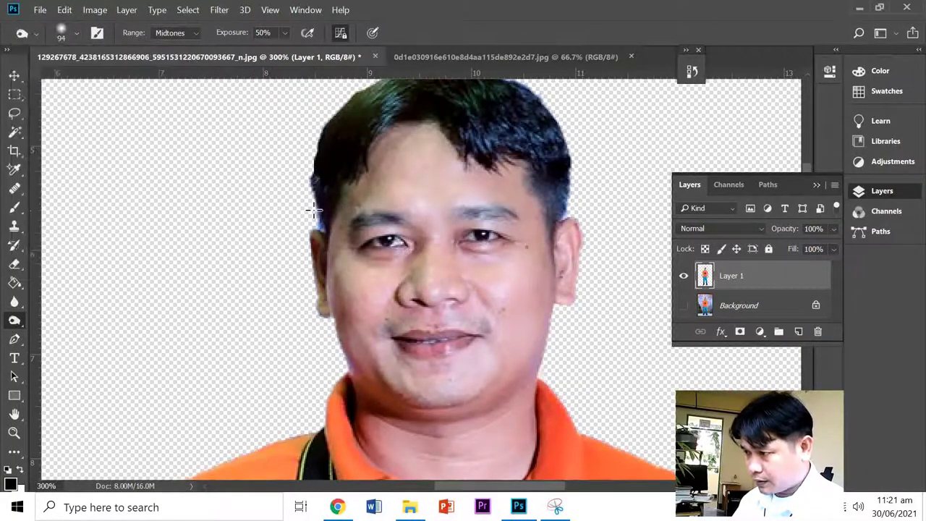
{"action": "left_click", "coordinate": [312, 210]}
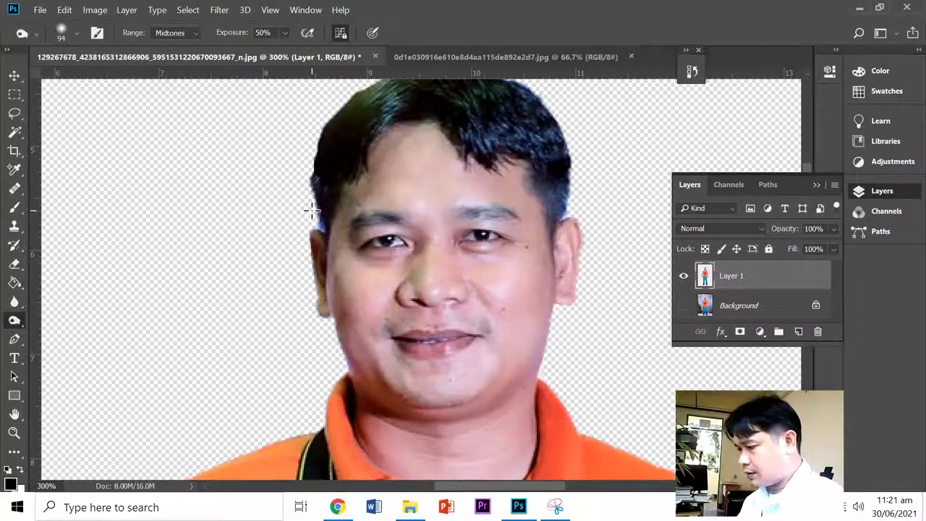
{"action": "key", "text": "bracketleft"}
{"action": "key", "text": "bracketleft"}
{"action": "key", "text": "bracketleft"}
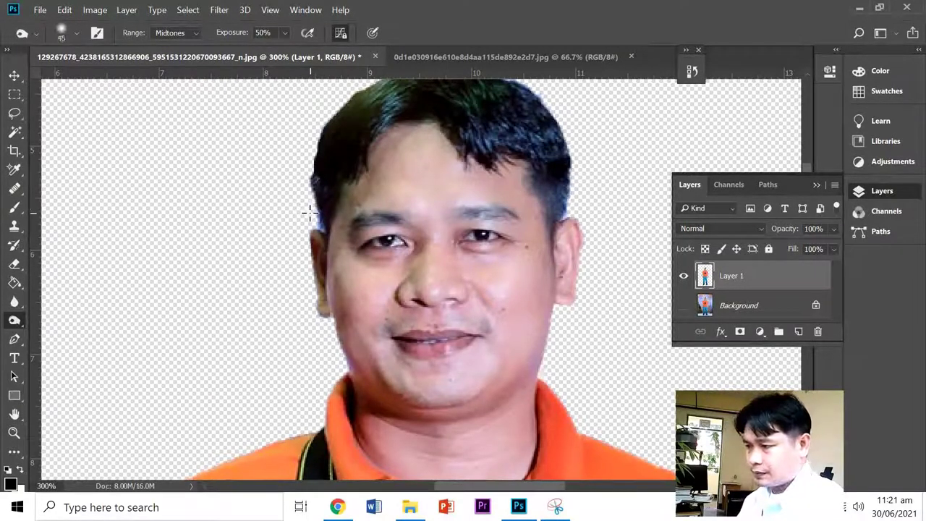
{"action": "left_click_drag", "start_coordinate": [309, 212], "coordinate": [310, 215]}
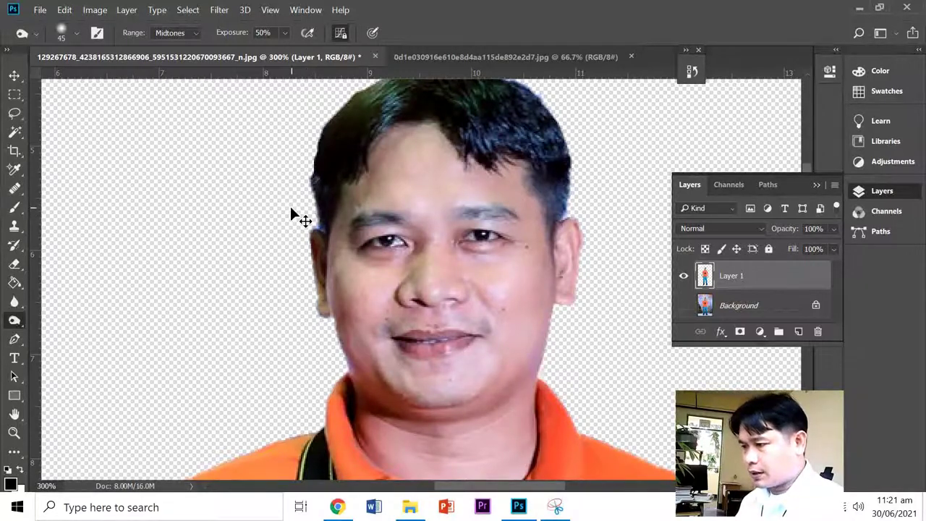
{"action": "scroll", "coordinate": [289, 207], "scroll_direction": "up", "scroll_amount": 3}
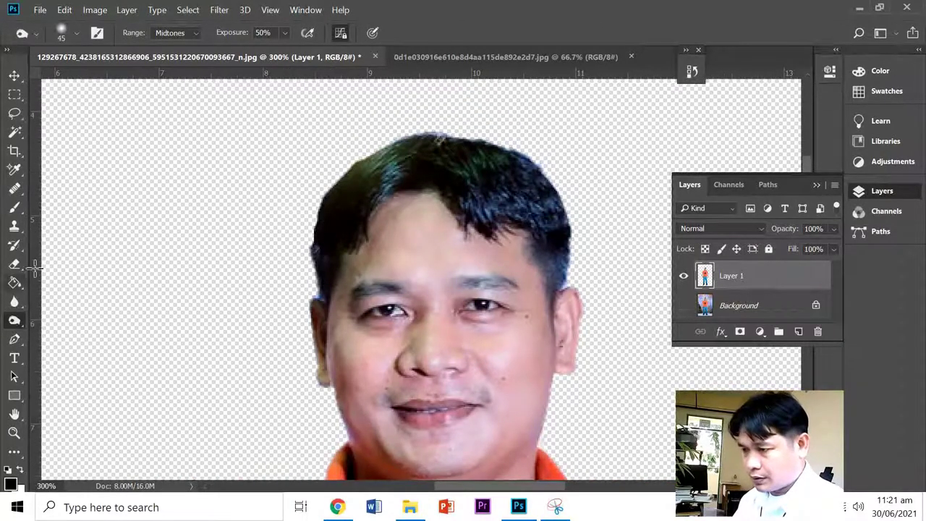
Step: Switch to a different toning tool set to Midtones at 1% exposure
{"action": "right_click", "coordinate": [14, 319]}
{"action": "left_click", "coordinate": [63, 330]}
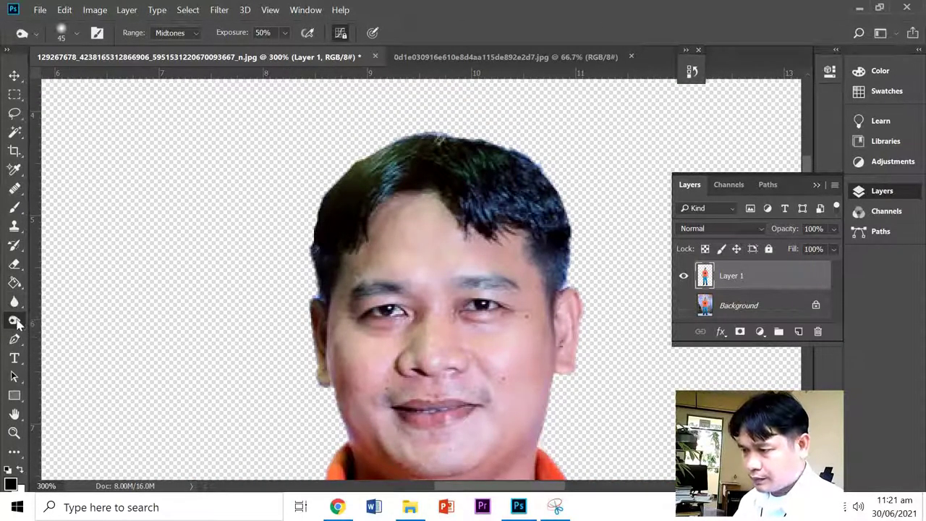
{"action": "right_click", "coordinate": [14, 320]}
{"action": "left_click", "coordinate": [58, 319]}
{"action": "right_click", "coordinate": [14, 319]}
{"action": "left_click", "coordinate": [55, 336]}
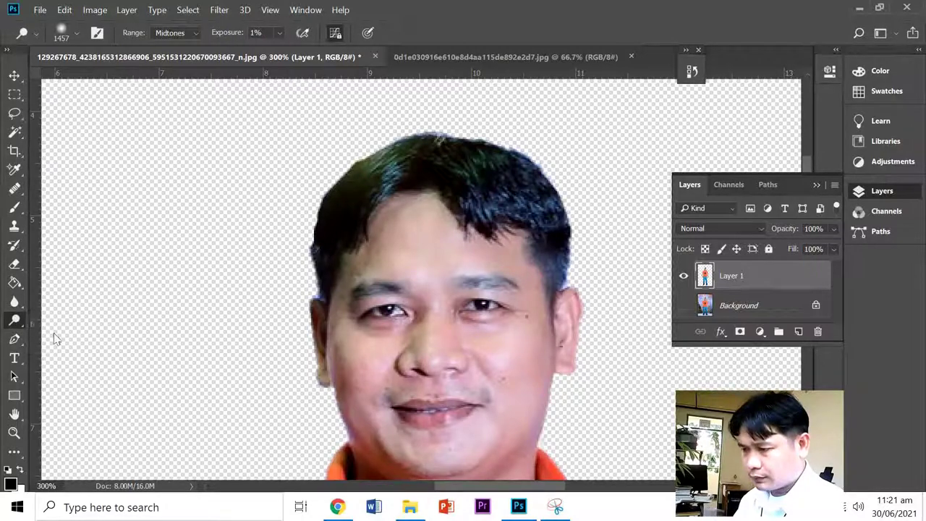
Step: Zoom out to 200% and pan to the cut-out's shirt and arm edges
{"action": "scroll", "coordinate": [299, 207], "scroll_direction": "down", "scroll_amount": 2}
{"action": "scroll", "coordinate": [299, 207], "scroll_direction": "down", "scroll_amount": 2}
{"action": "scroll", "coordinate": [251, 196], "scroll_direction": "up", "scroll_amount": 2}
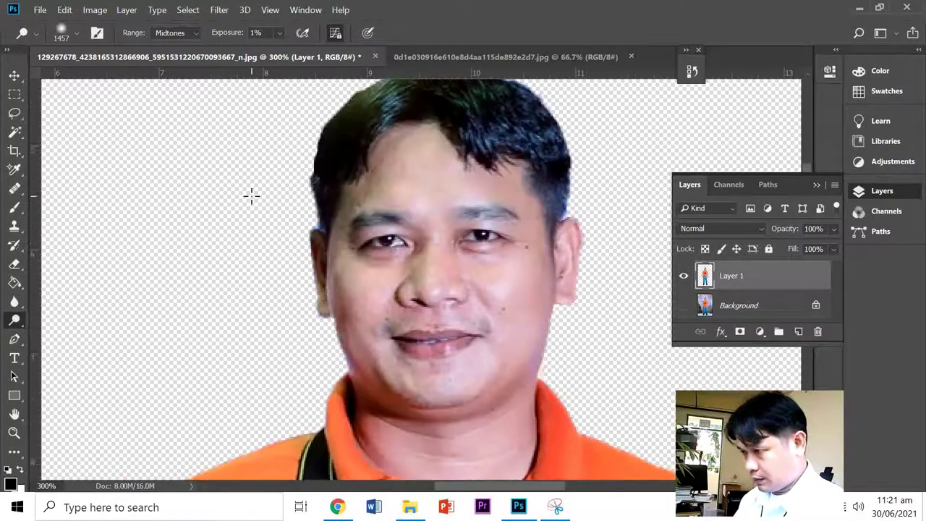
{"action": "scroll", "coordinate": [251, 195], "scroll_direction": "up", "scroll_amount": 1}
{"action": "scroll", "coordinate": [251, 195], "scroll_direction": "down", "scroll_amount": 3}
{"action": "scroll", "coordinate": [251, 195], "scroll_direction": "down", "scroll_amount": 3}
{"action": "scroll", "coordinate": [338, 230], "scroll_direction": "down", "scroll_amount": 1}
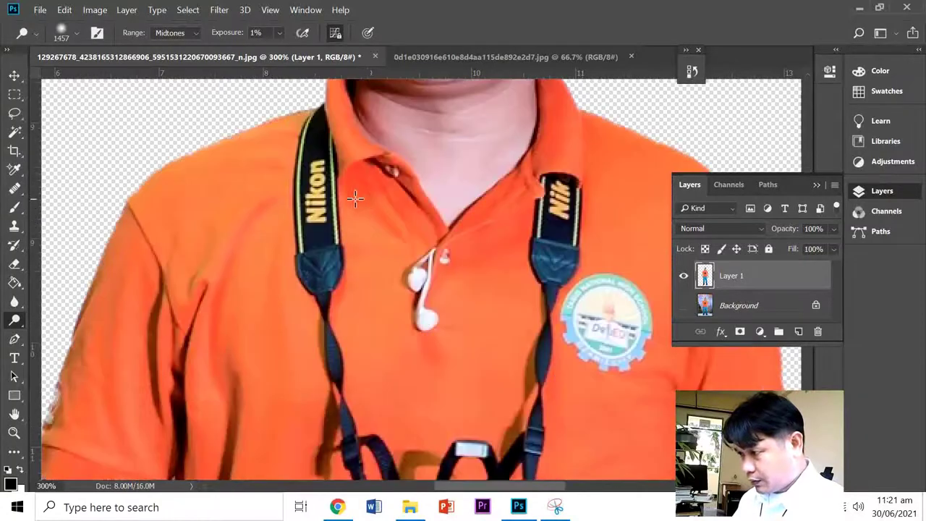
{"action": "scroll", "coordinate": [338, 229], "scroll_direction": "down", "scroll_amount": 3}
{"action": "scroll", "coordinate": [334, 230], "scroll_direction": "down", "scroll_amount": 3}
{"action": "scroll", "coordinate": [172, 246], "scroll_direction": "down", "scroll_amount": 2}
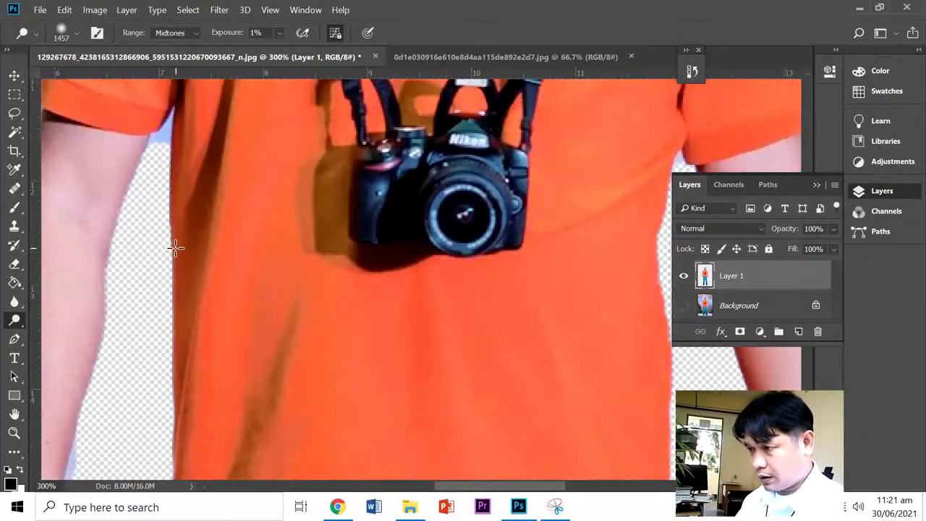
{"action": "key", "text": "ctrl+minus"}
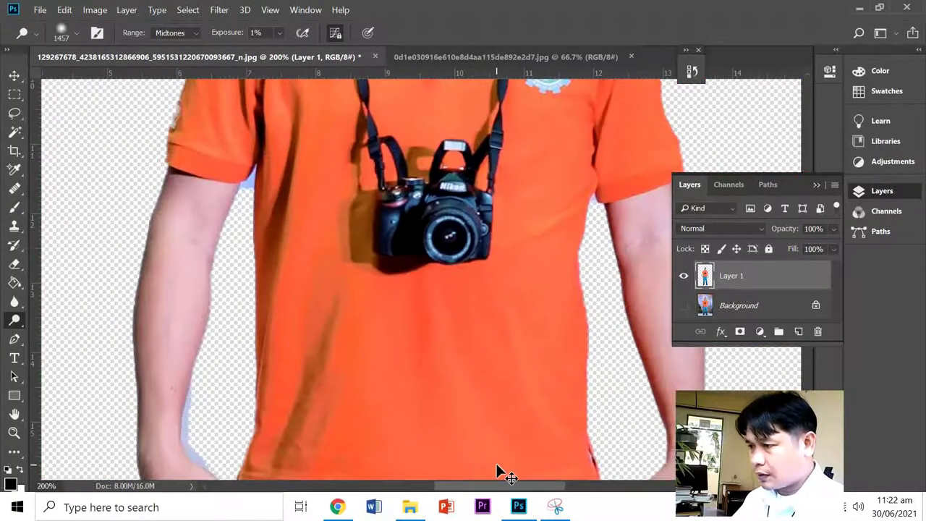
{"action": "scroll", "coordinate": [253, 420], "scroll_direction": "down", "scroll_amount": 1}
{"action": "scroll", "coordinate": [224, 368], "scroll_direction": "down", "scroll_amount": 1}
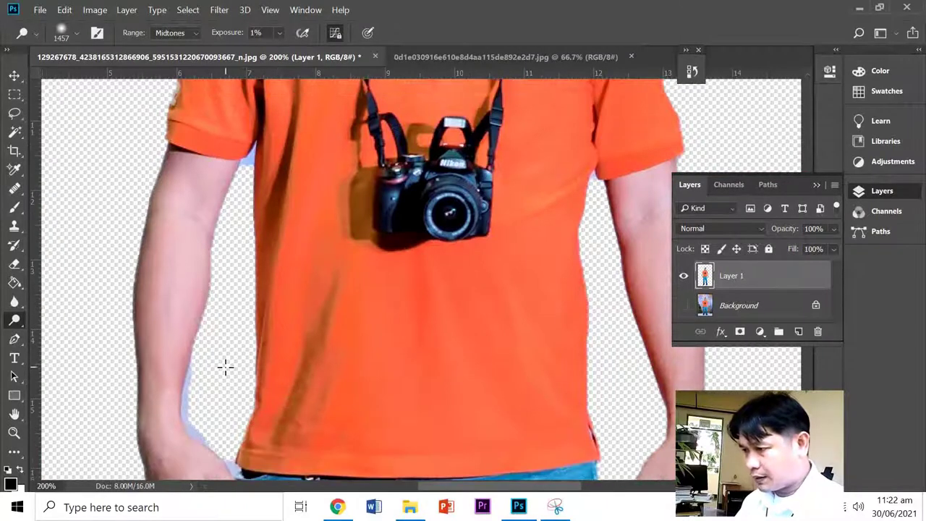
{"action": "scroll", "coordinate": [434, 325], "scroll_direction": "left", "scroll_amount": 3}
{"action": "scroll", "coordinate": [362, 217], "scroll_direction": "left", "scroll_amount": 1}
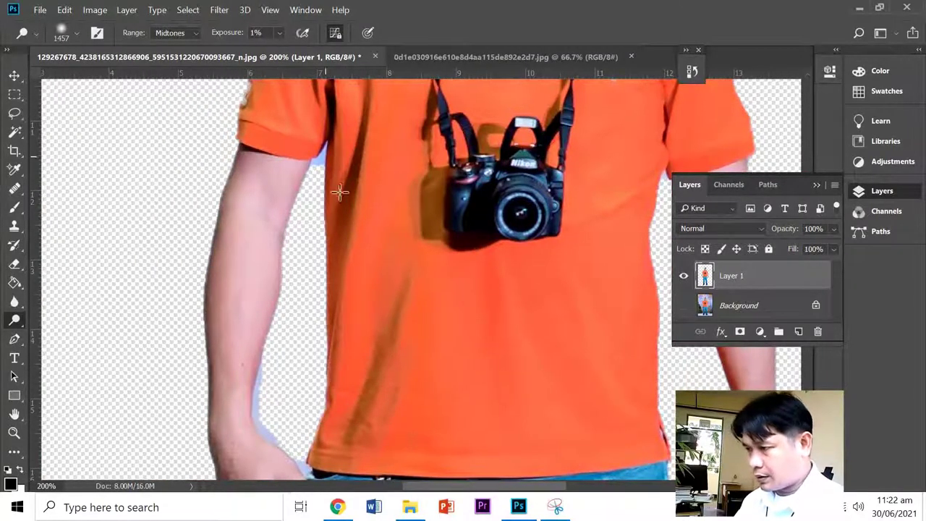
{"action": "scroll", "coordinate": [315, 155], "scroll_direction": "up", "scroll_amount": 2}
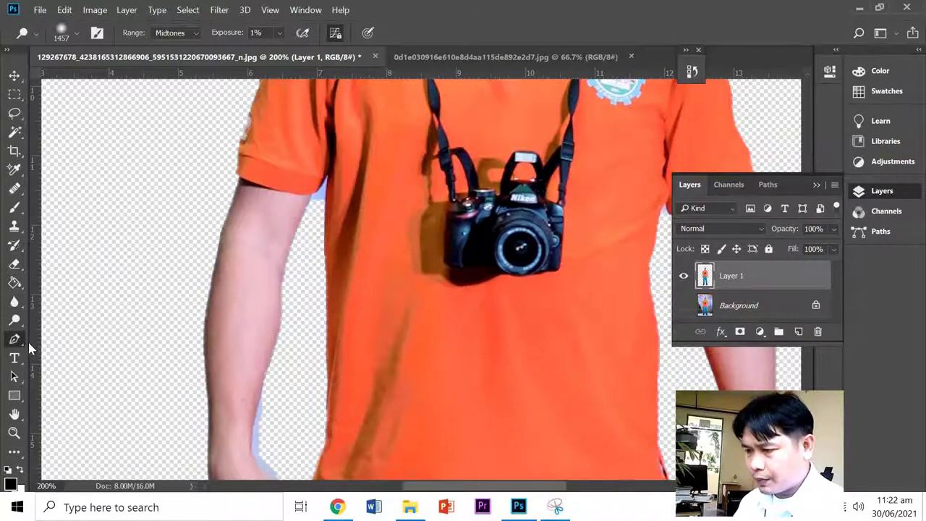
Step: Trace the arm-shirt gap under the sleeve with a few Pen tool anchors
{"action": "left_click", "coordinate": [16, 340]}
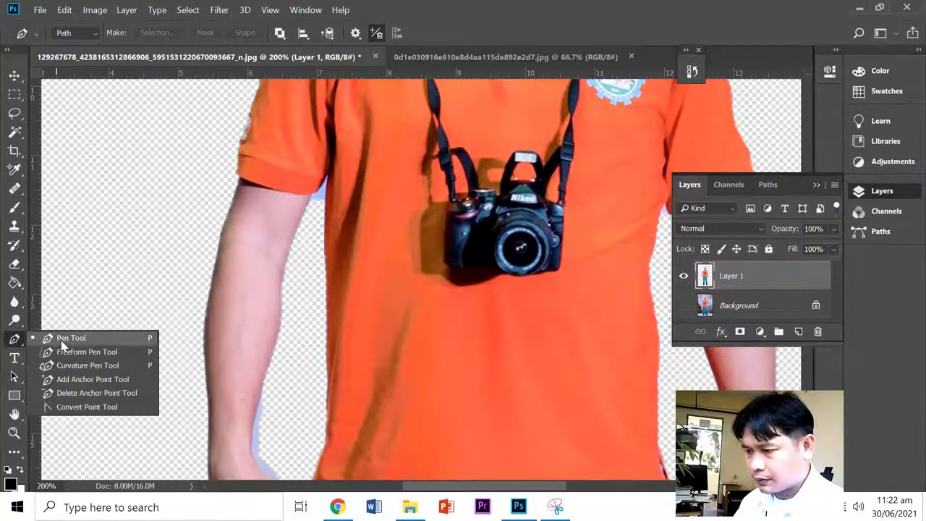
{"action": "left_click", "coordinate": [62, 340]}
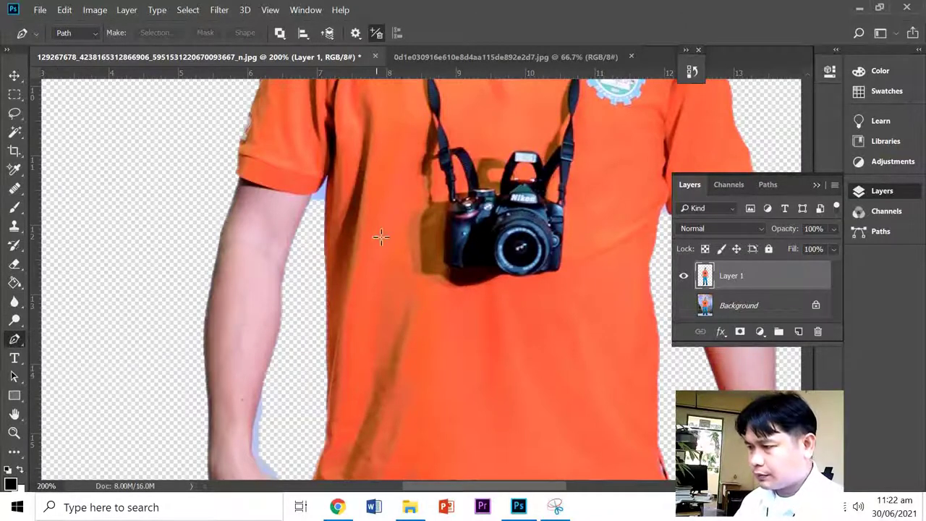
{"action": "left_click", "coordinate": [321, 214]}
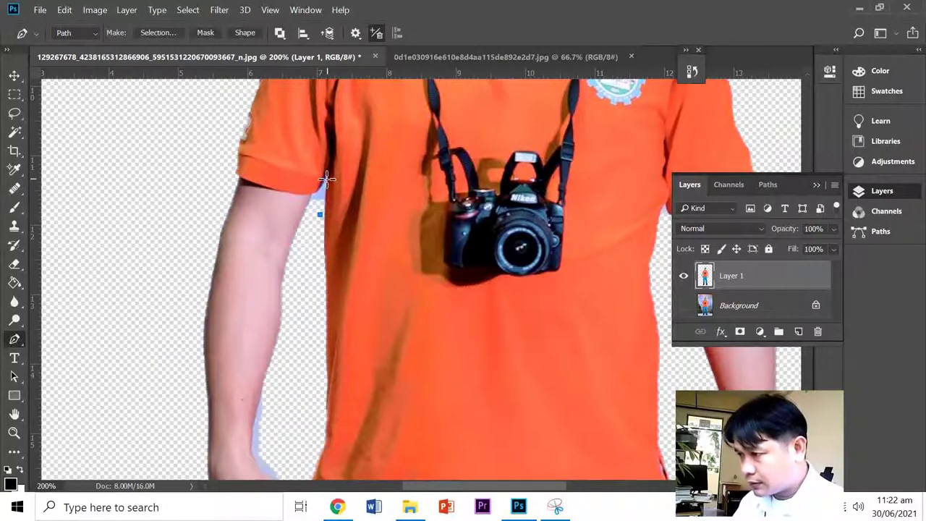
{"action": "left_click", "coordinate": [327, 178]}
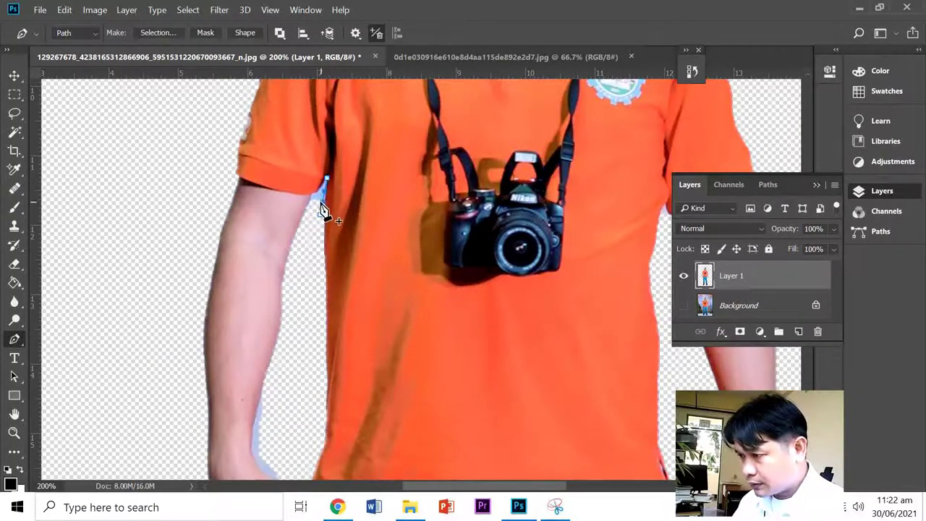
{"action": "left_click", "coordinate": [320, 212]}
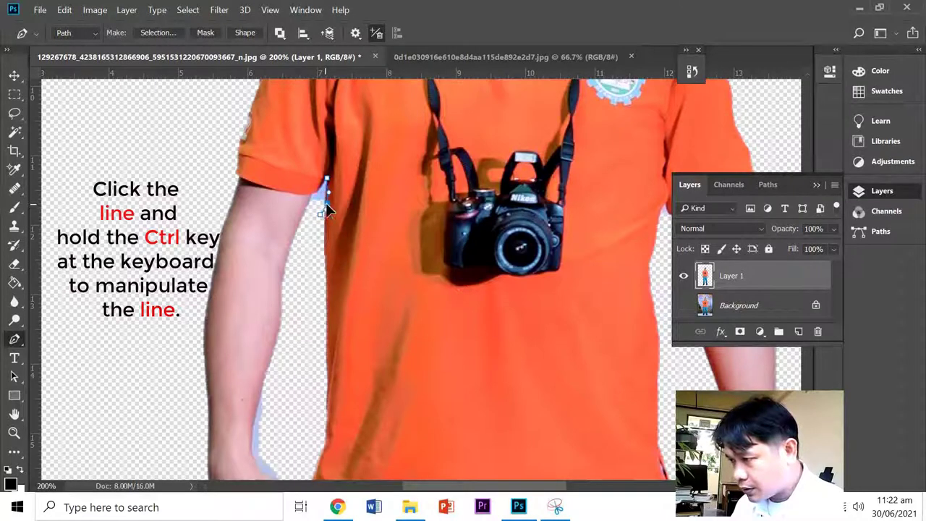
{"action": "left_click_drag", "start_coordinate": [326, 208], "coordinate": [313, 196]}
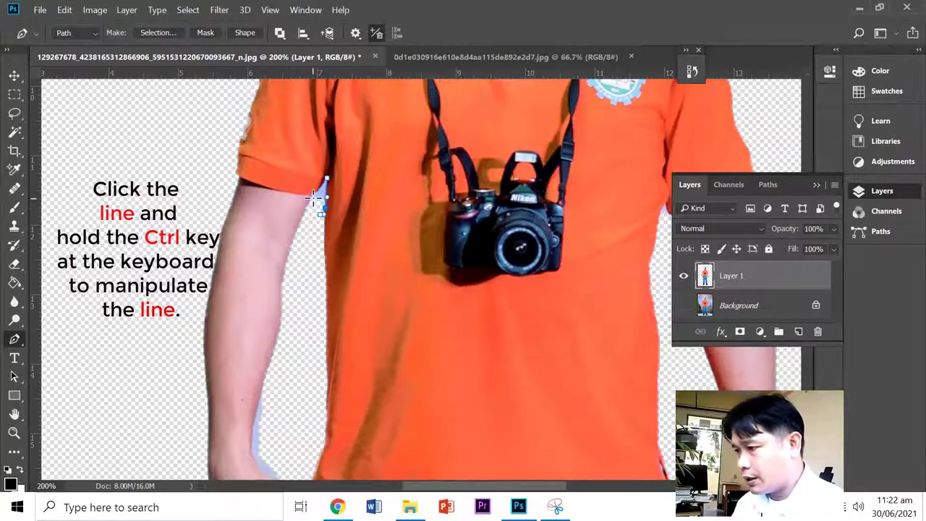
{"action": "left_click", "coordinate": [310, 192]}
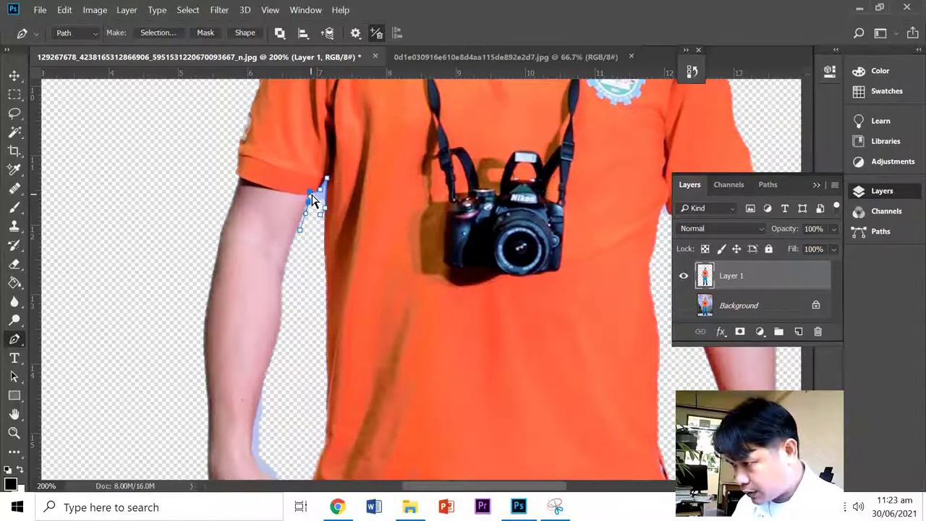
Step: Extend the pen path down the arm's inner edge to the hand near the jeans
{"action": "left_click", "coordinate": [309, 194]}
{"action": "scroll", "coordinate": [298, 273], "scroll_direction": "down", "scroll_amount": 1}
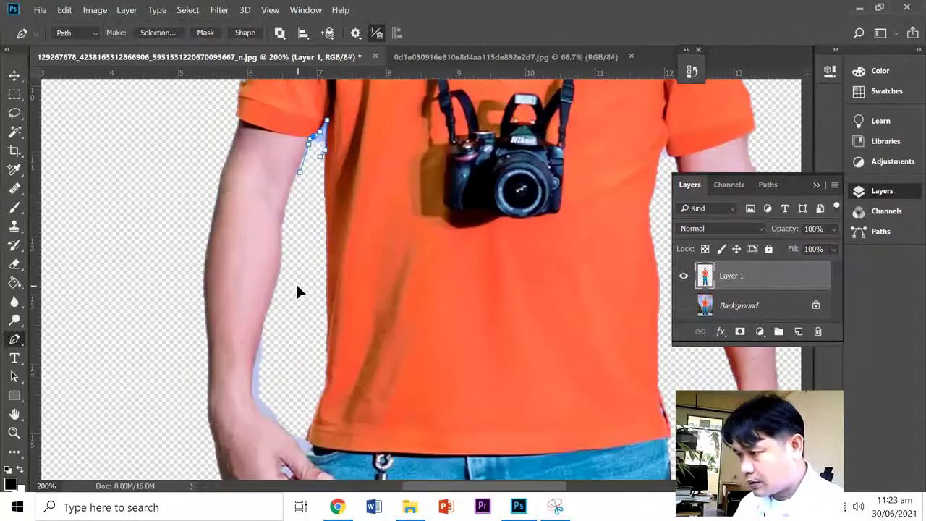
{"action": "scroll", "coordinate": [296, 282], "scroll_direction": "down", "scroll_amount": 1}
{"action": "left_click", "coordinate": [291, 213]}
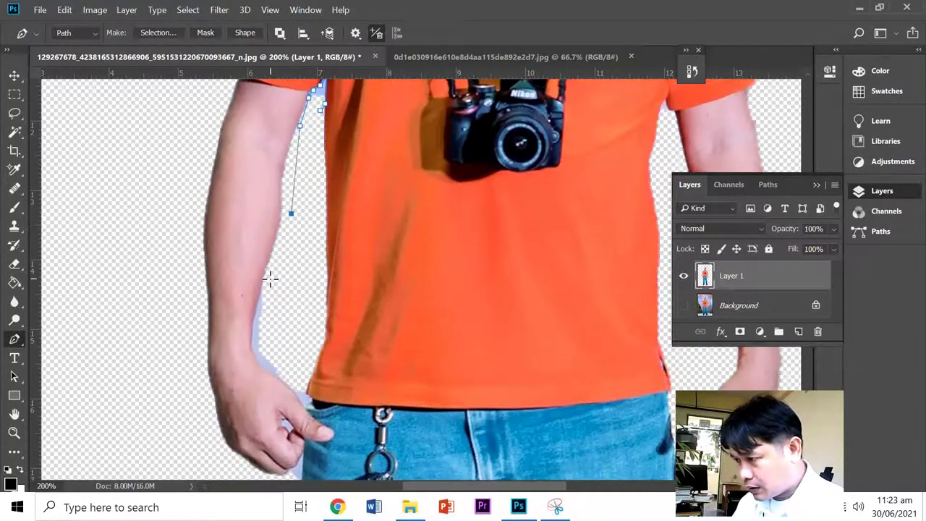
{"action": "left_click", "coordinate": [270, 278]}
{"action": "scroll", "coordinate": [253, 315], "scroll_direction": "down", "scroll_amount": 1}
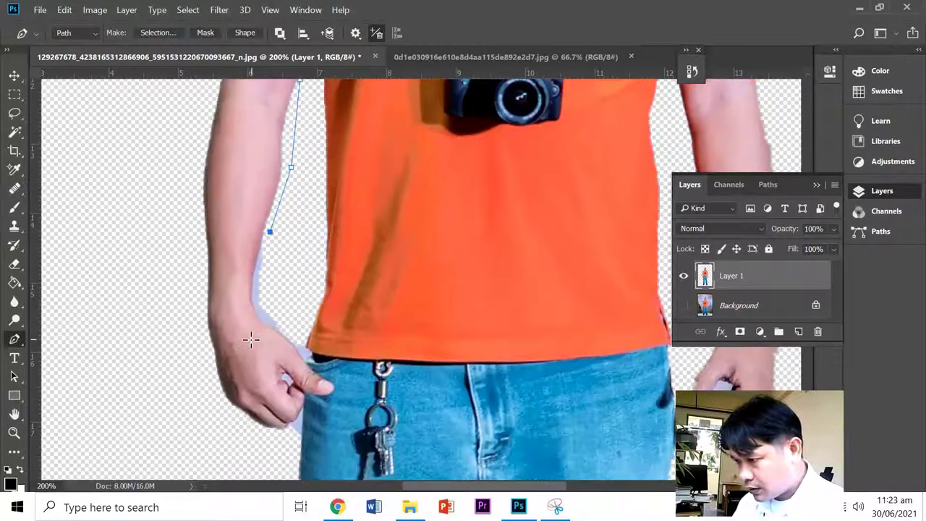
{"action": "left_click", "coordinate": [251, 301]}
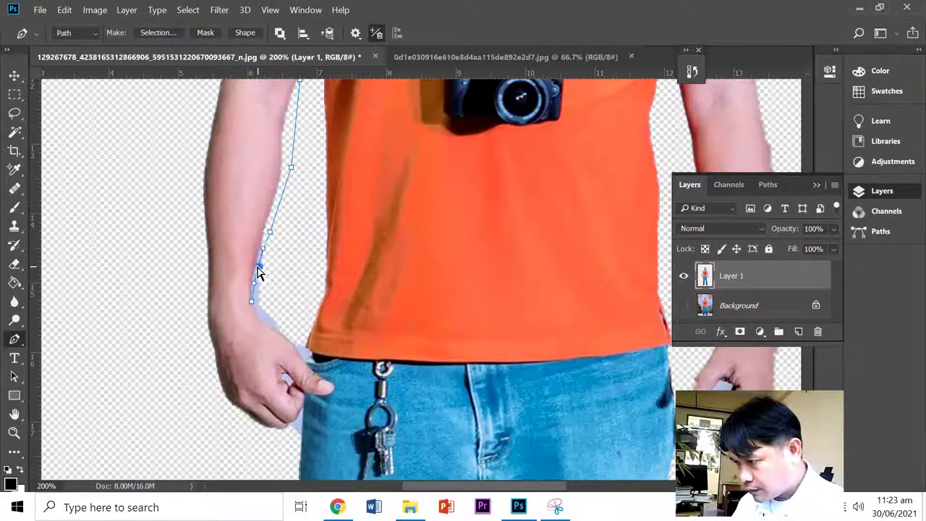
{"action": "left_click_drag", "start_coordinate": [261, 269], "coordinate": [255, 267]}
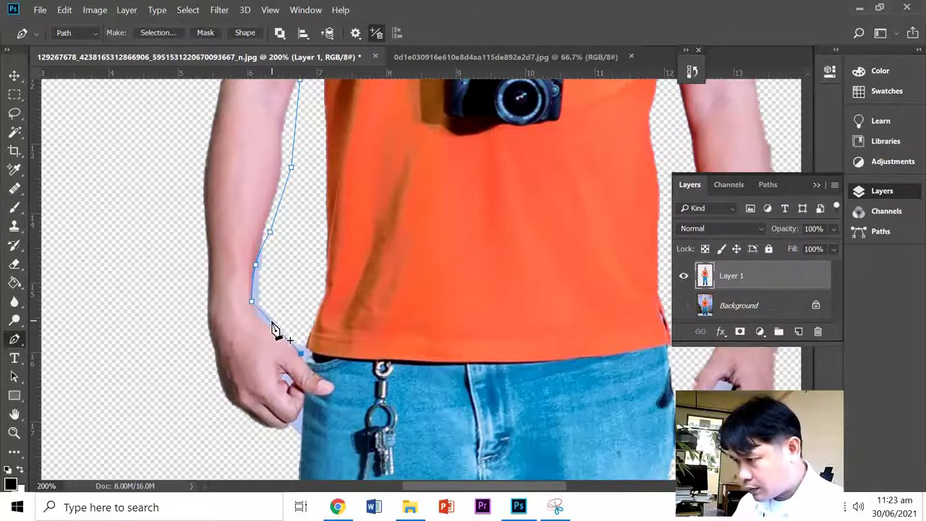
{"action": "left_click_drag", "start_coordinate": [273, 328], "coordinate": [266, 320]}
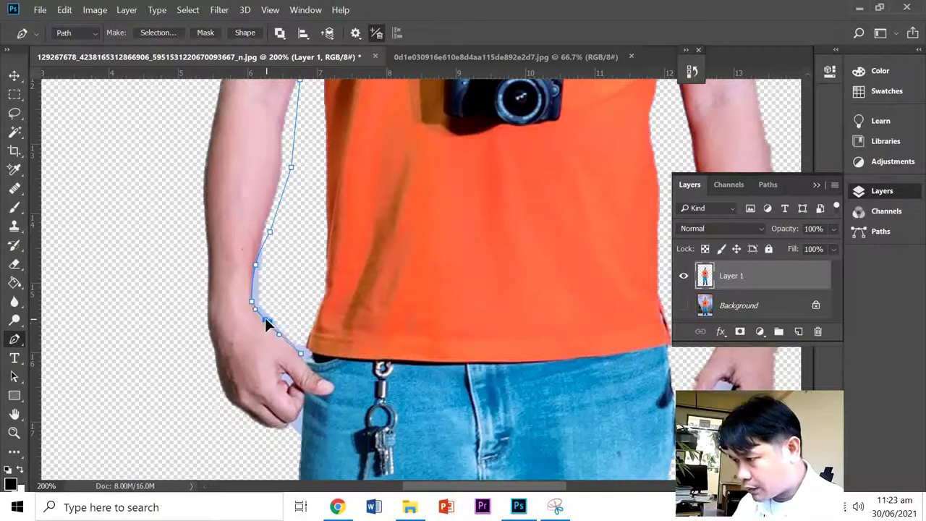
{"action": "left_click", "coordinate": [306, 362]}
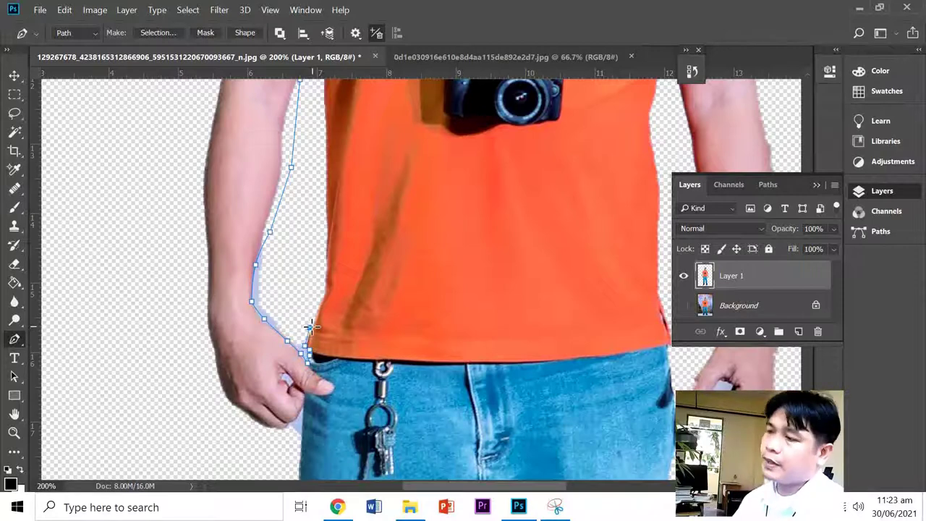
Step: Continue the path back up the shirt edge toward the sleeve
{"action": "scroll", "coordinate": [316, 268], "scroll_direction": "up", "scroll_amount": 3}
{"action": "left_click", "coordinate": [316, 267]}
{"action": "scroll", "coordinate": [316, 240], "scroll_direction": "up", "scroll_amount": 3}
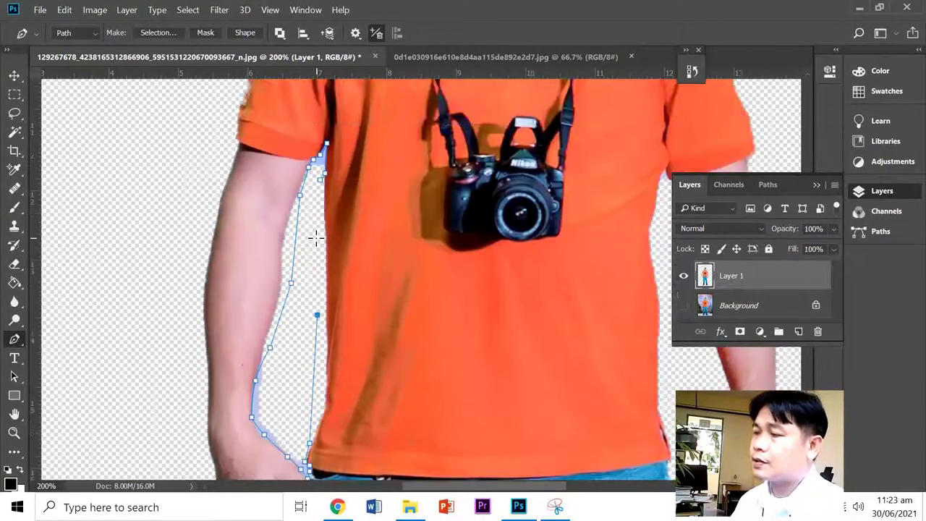
{"action": "left_click", "coordinate": [314, 235]}
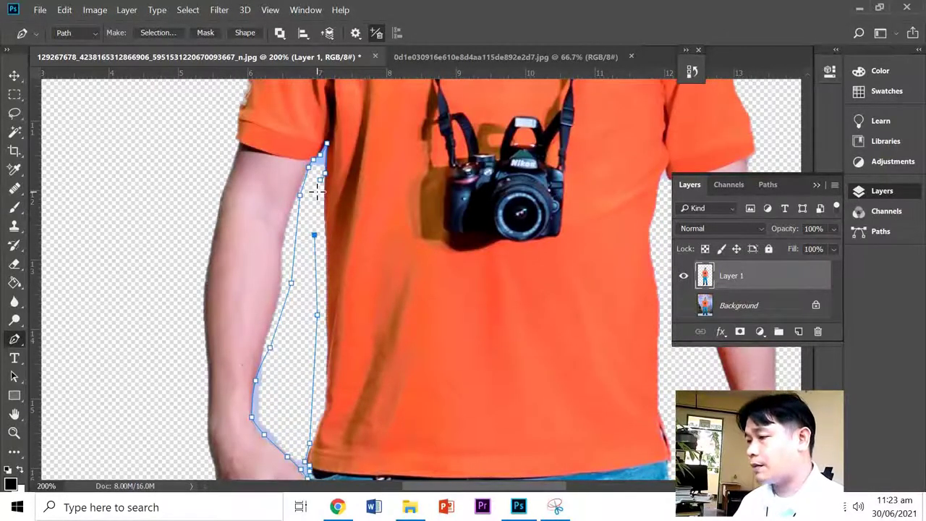
{"action": "left_click", "coordinate": [316, 190]}
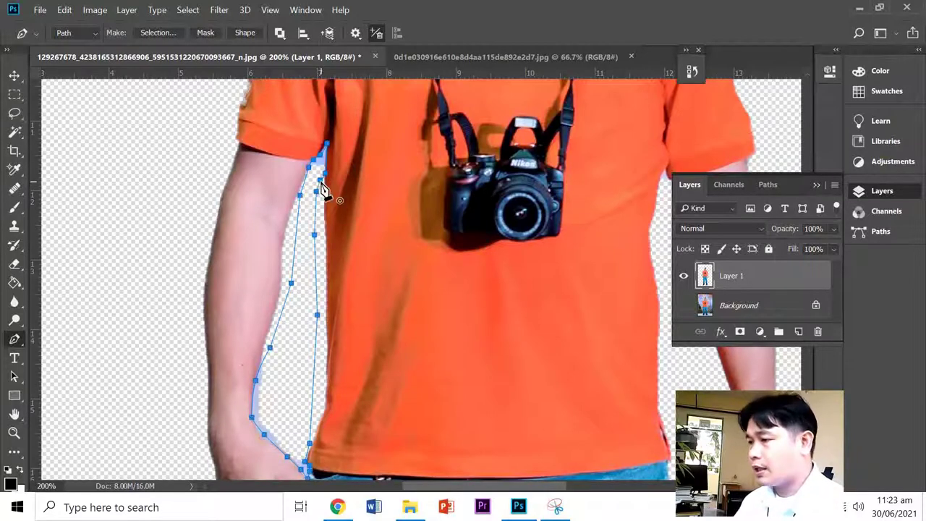
Step: Convert the traced pen path into a selection with 0 feather
{"action": "right_click", "coordinate": [298, 282]}
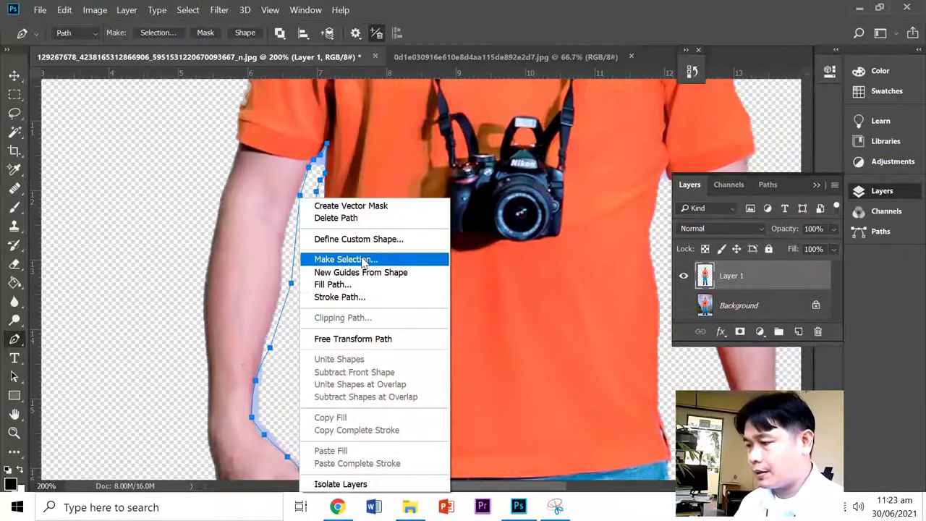
{"action": "left_click", "coordinate": [364, 257]}
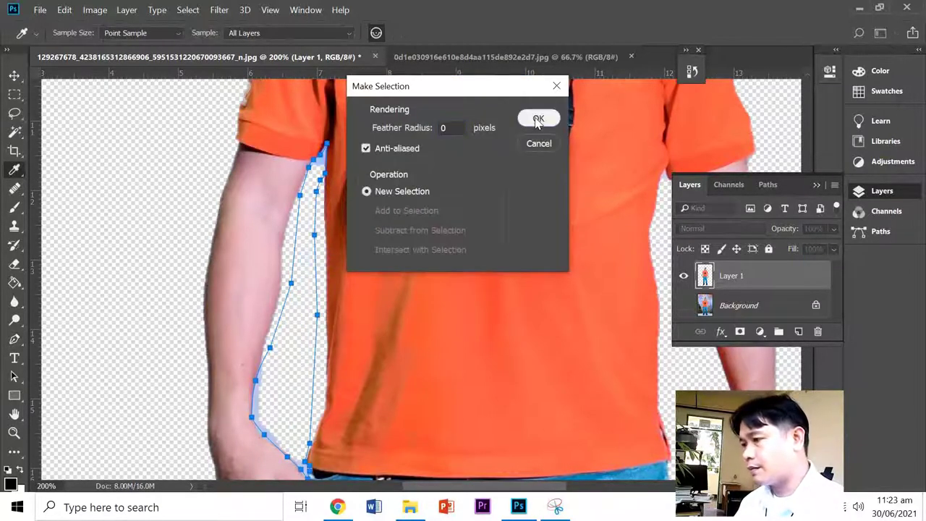
{"action": "left_click", "coordinate": [538, 119]}
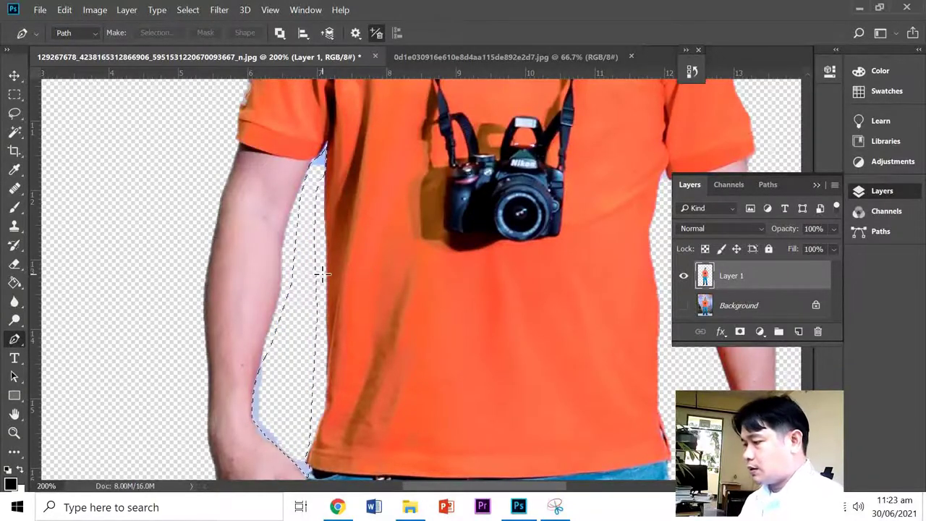
Step: Delete the leftover backdrop between arm and shirt and deselect
{"action": "key", "text": "Delete"}
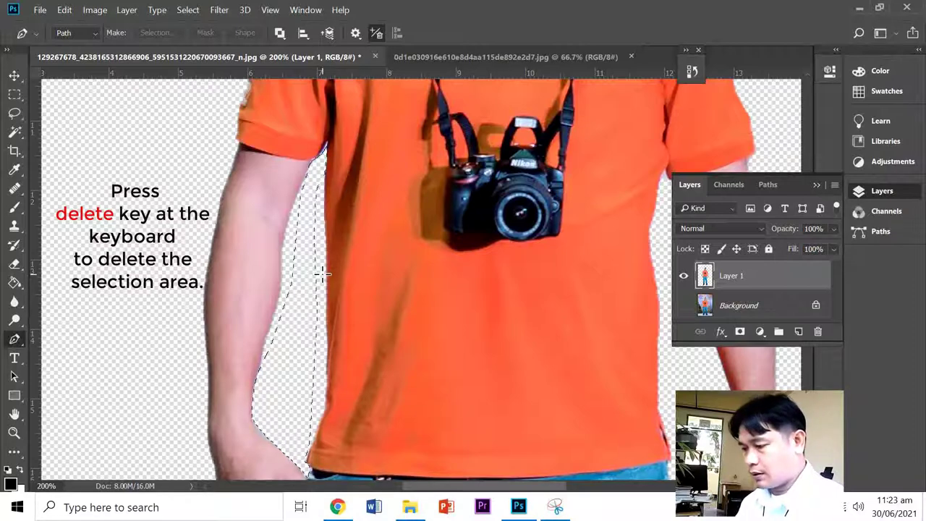
{"action": "key", "text": "ctrl+d"}
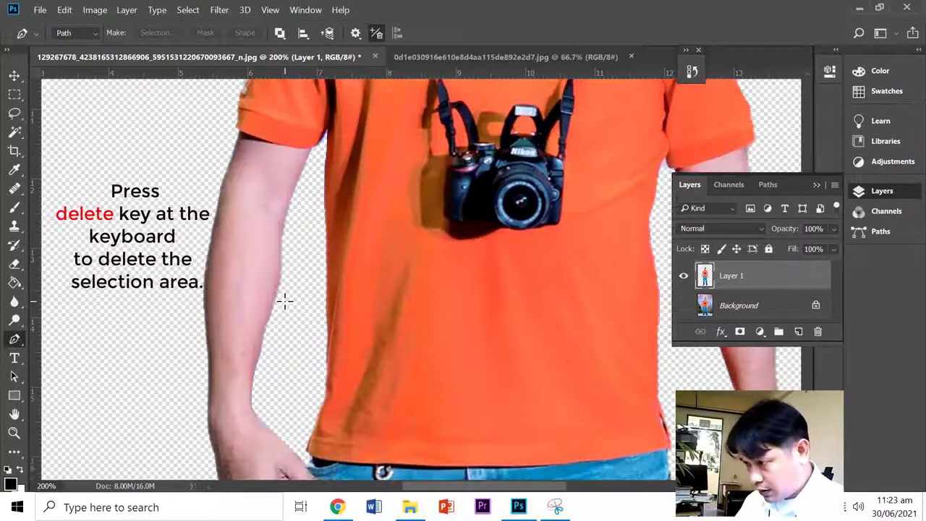
{"action": "scroll", "coordinate": [283, 299], "scroll_direction": "down", "scroll_amount": 1}
{"action": "scroll", "coordinate": [282, 299], "scroll_direction": "down", "scroll_amount": 1}
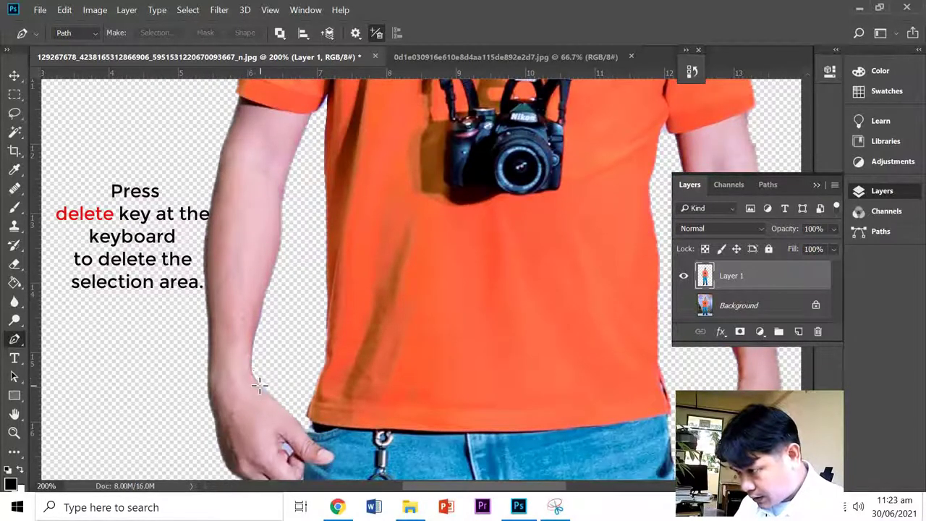
{"action": "left_click", "coordinate": [15, 132]}
Step: Switch to the Magic Wand and zoom to 300% on the man's forearm
{"action": "right_click", "coordinate": [17, 131]}
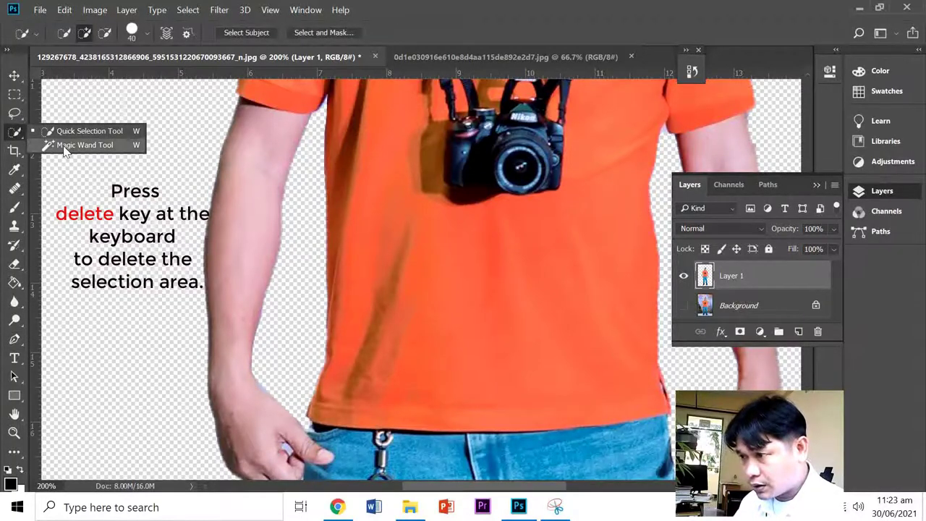
{"action": "left_click", "coordinate": [79, 146]}
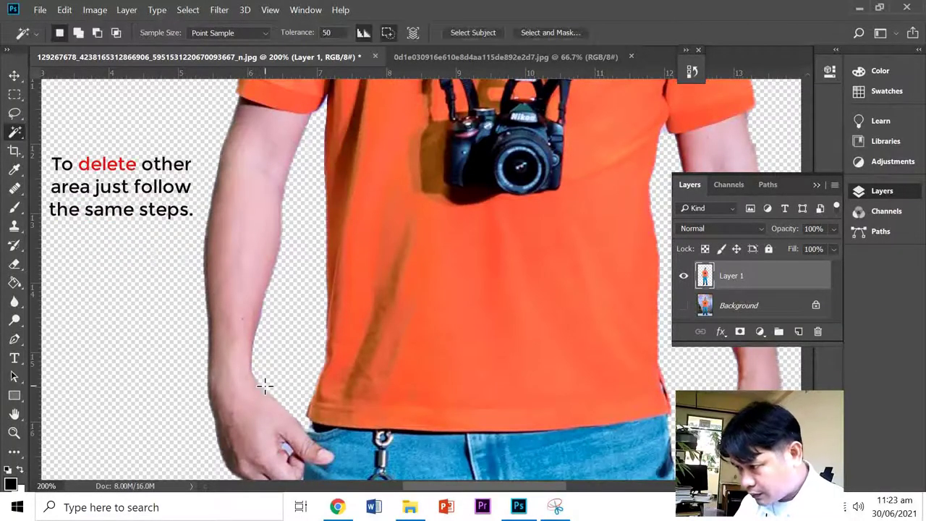
{"action": "key", "text": "ctrl+plus"}
{"action": "scroll", "coordinate": [248, 333], "scroll_direction": "down", "scroll_amount": 1}
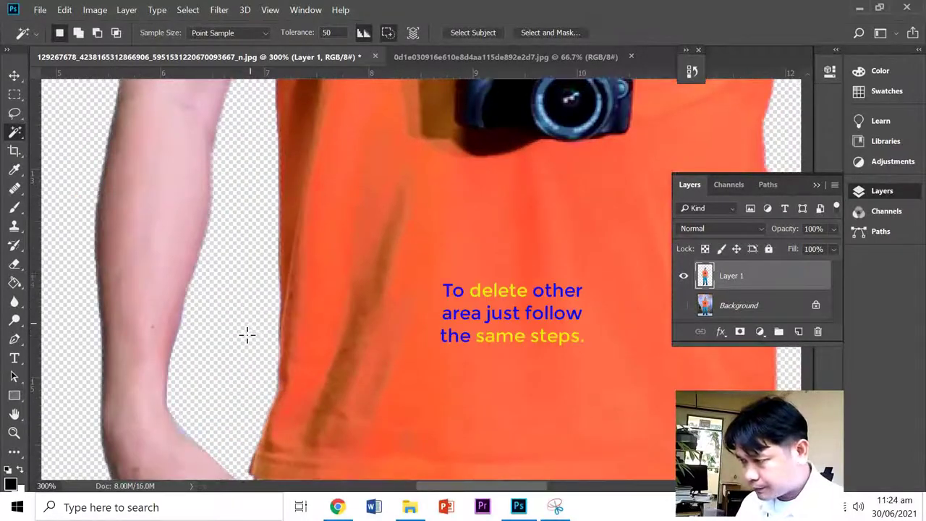
{"action": "scroll", "coordinate": [239, 340], "scroll_direction": "down", "scroll_amount": 2}
{"action": "scroll", "coordinate": [172, 374], "scroll_direction": "down", "scroll_amount": 1}
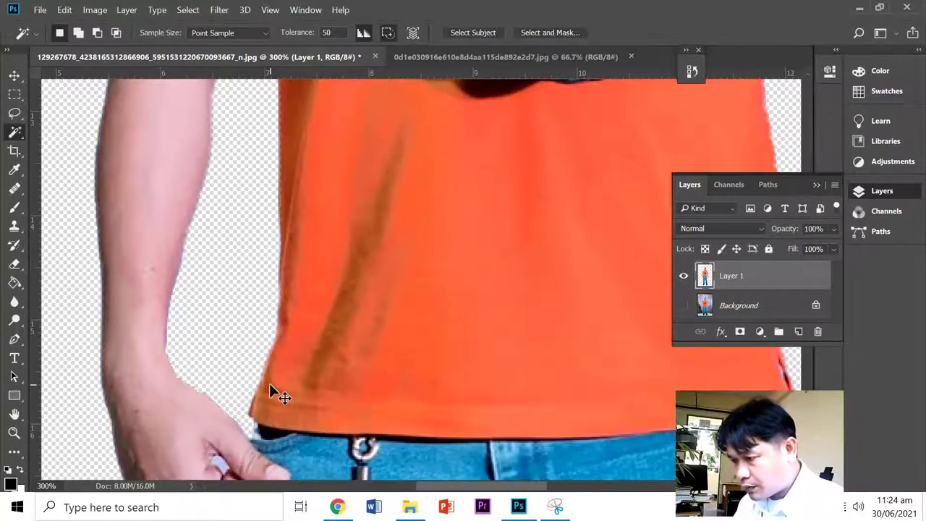
Step: Revert through the History panel to the Deselect state, undoing the wrist clear
{"action": "left_click", "coordinate": [304, 10]}
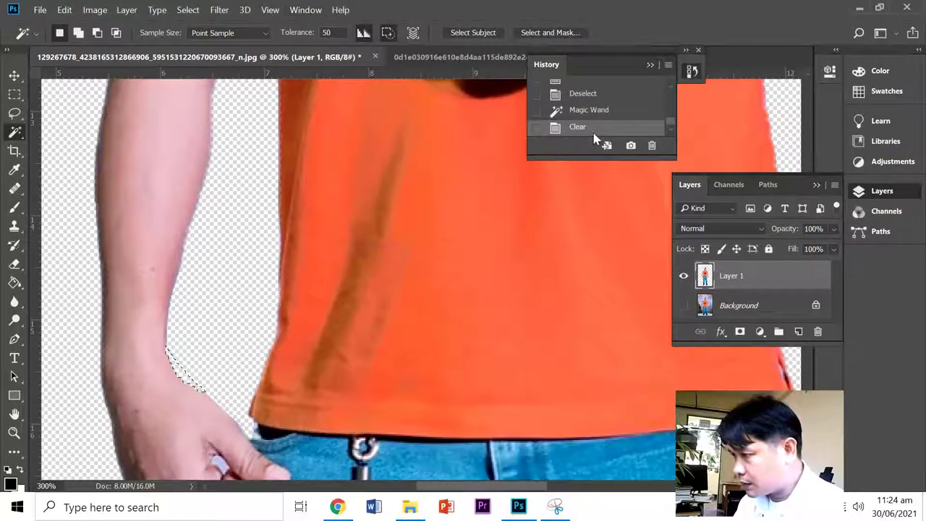
{"action": "left_click", "coordinate": [591, 112]}
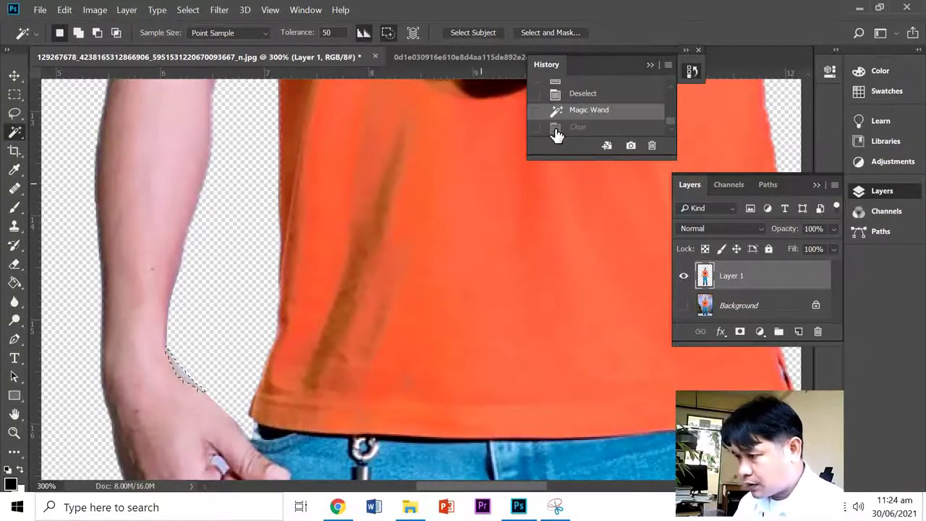
{"action": "left_click", "coordinate": [583, 94]}
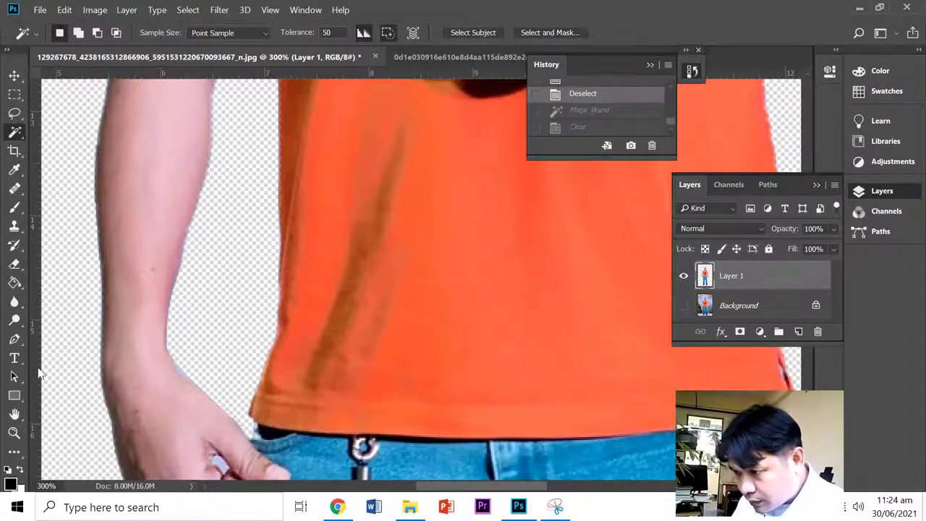
Step: Outline the leftover background patch beside the wrist with a closed Pen path
{"action": "left_click", "coordinate": [14, 339]}
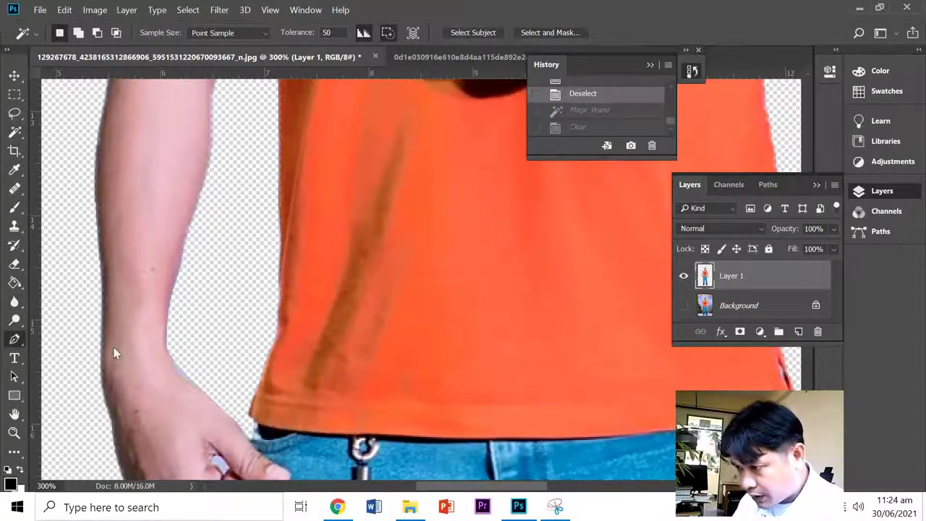
{"action": "left_click", "coordinate": [167, 352]}
{"action": "left_click", "coordinate": [207, 391]}
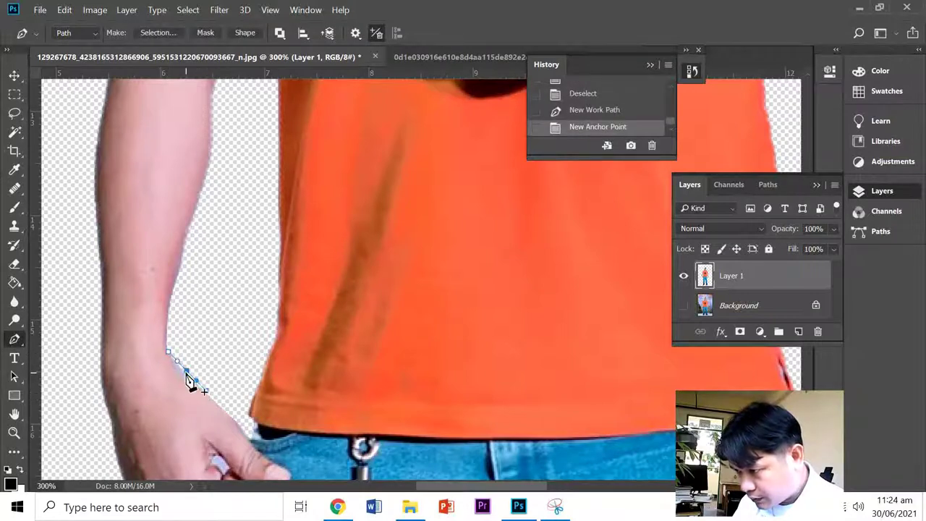
{"action": "left_click", "coordinate": [187, 371]}
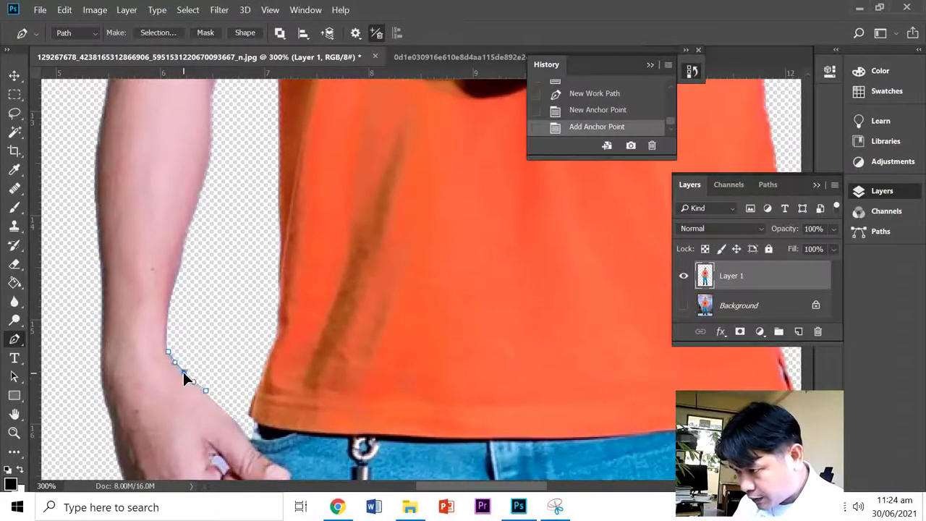
{"action": "left_click_drag", "start_coordinate": [180, 377], "coordinate": [182, 374]}
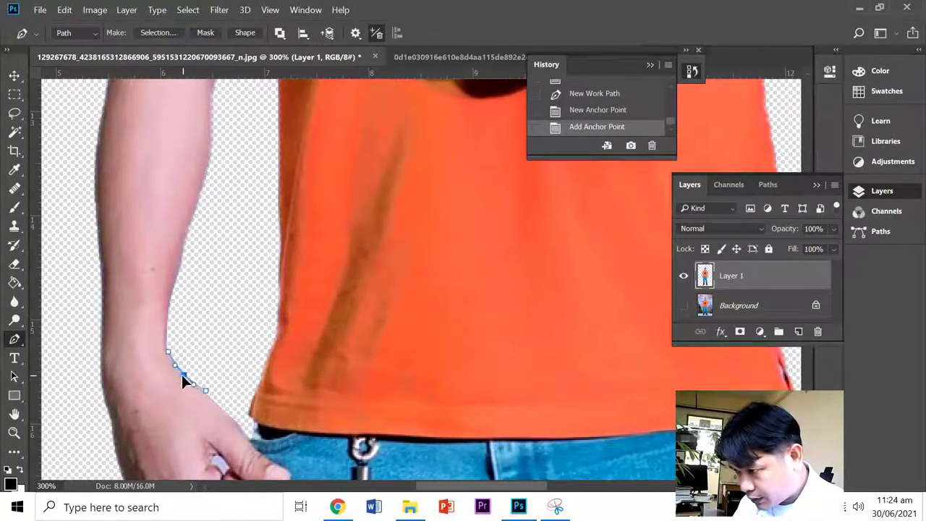
{"action": "left_click", "coordinate": [227, 408]}
{"action": "left_click_drag", "start_coordinate": [240, 355], "coordinate": [240, 342]}
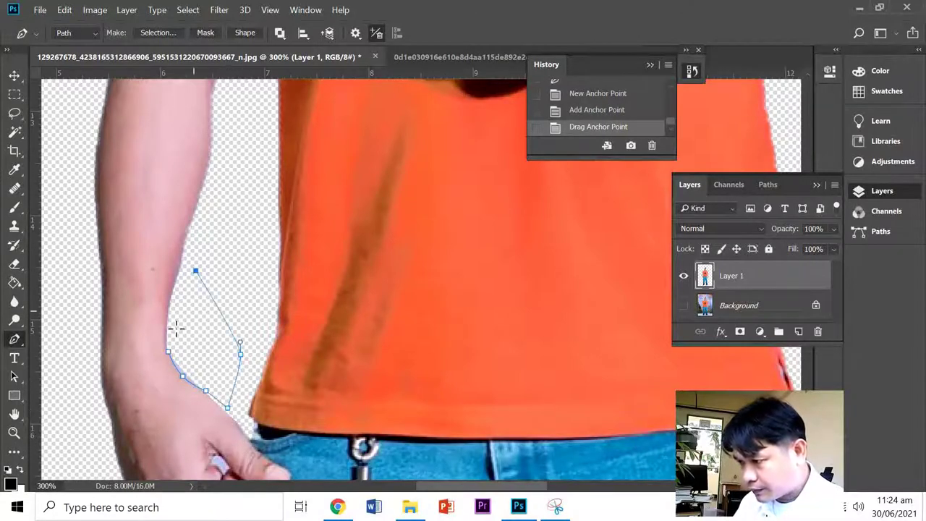
{"action": "left_click", "coordinate": [168, 350]}
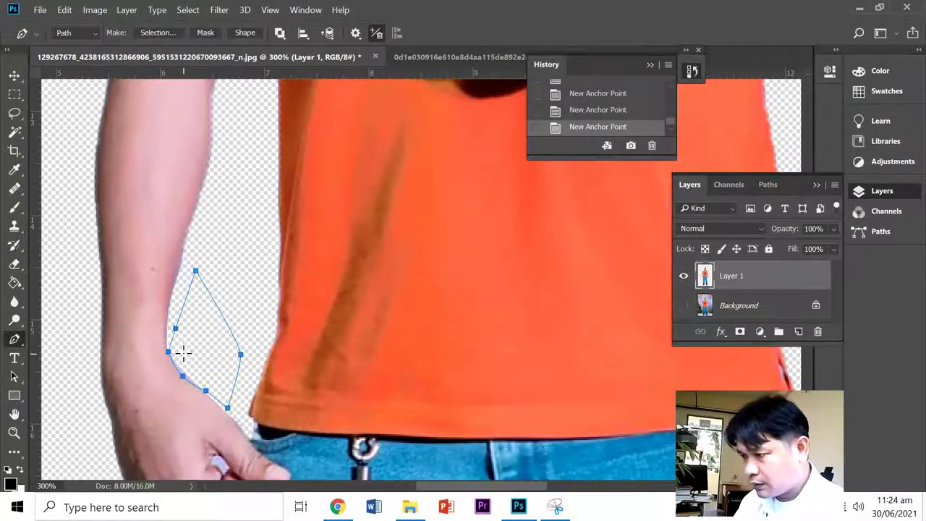
Step: Turn the path into a selection, delete the patch to transparency, and deselect
{"action": "right_click", "coordinate": [181, 352]}
{"action": "left_click", "coordinate": [236, 123]}
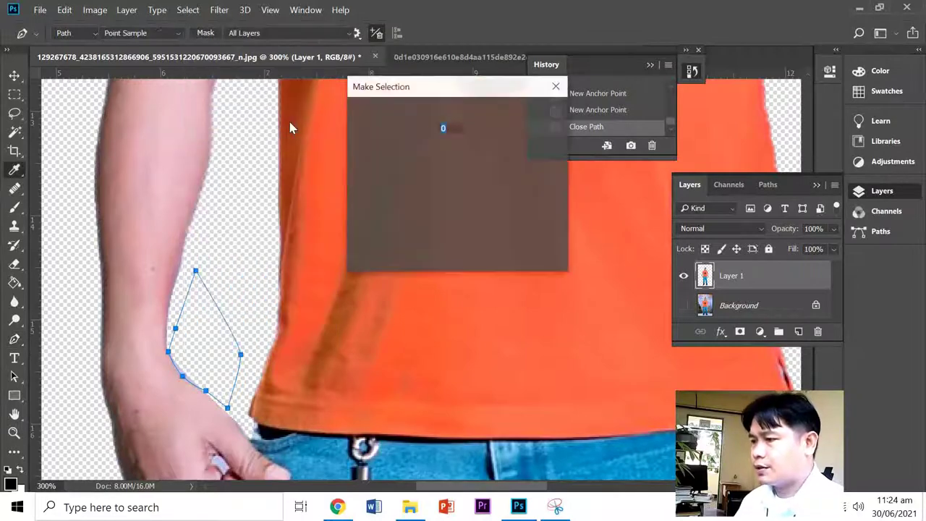
{"action": "left_click", "coordinate": [538, 120]}
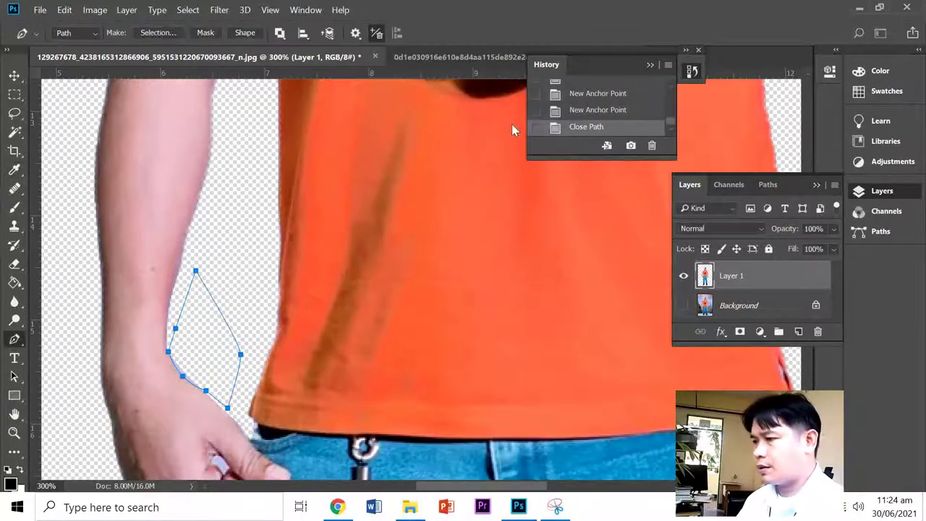
{"action": "key", "text": "Delete"}
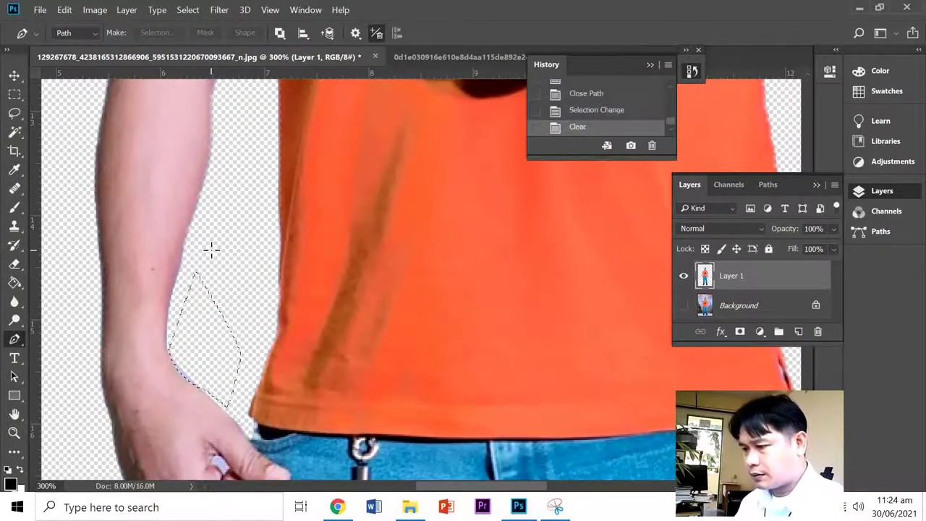
{"action": "key", "text": "ctrl+d"}
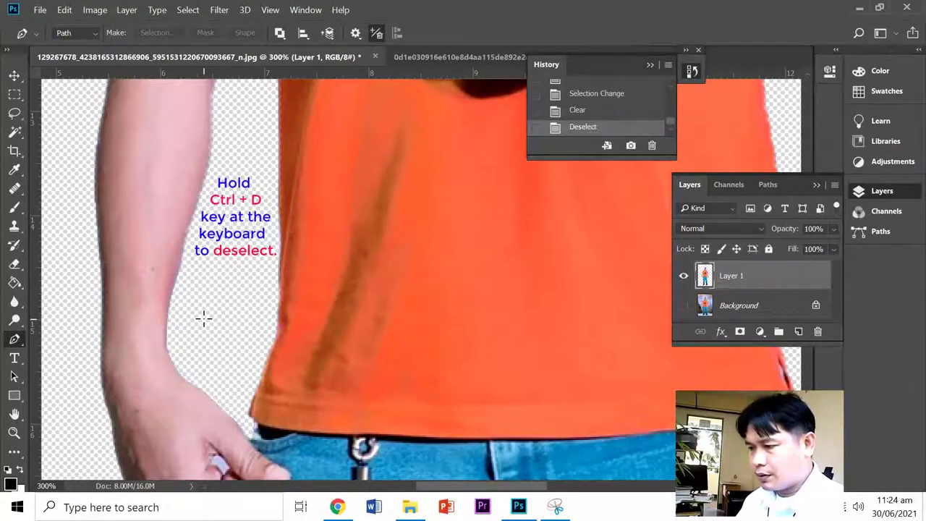
{"action": "scroll", "coordinate": [206, 293], "scroll_direction": "down", "scroll_amount": 2}
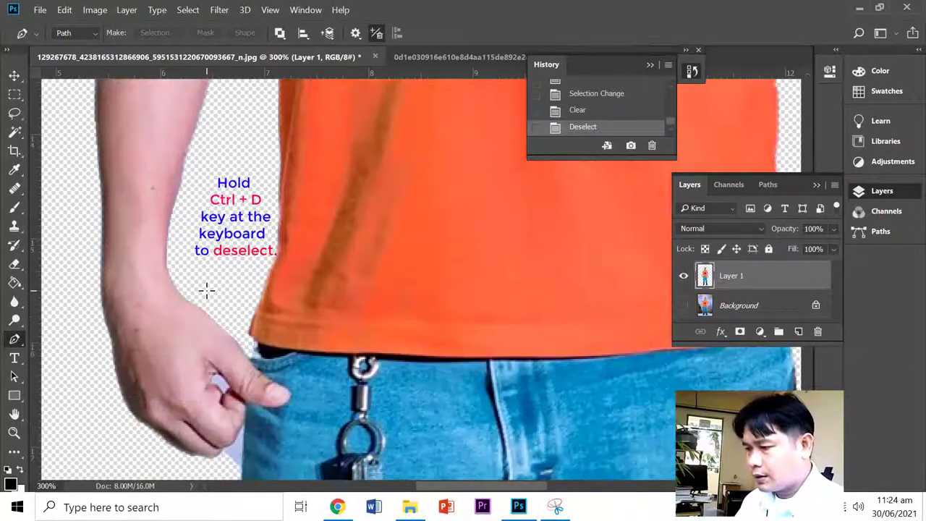
{"action": "scroll", "coordinate": [213, 278], "scroll_direction": "down", "scroll_amount": 3}
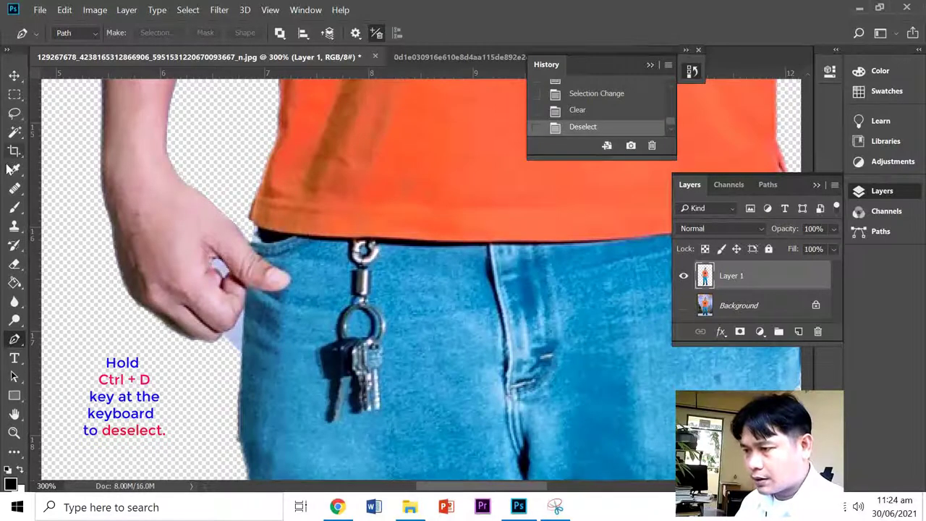
Step: Magic Wand-select the stray patch between the fingers, delete it, and deselect
{"action": "left_click", "coordinate": [15, 132]}
{"action": "left_click", "coordinate": [75, 148]}
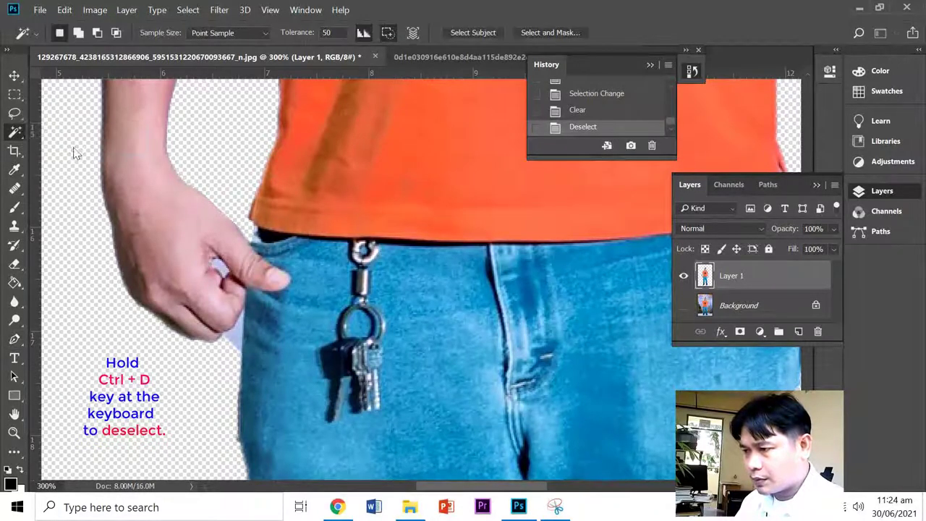
{"action": "left_click", "coordinate": [215, 261]}
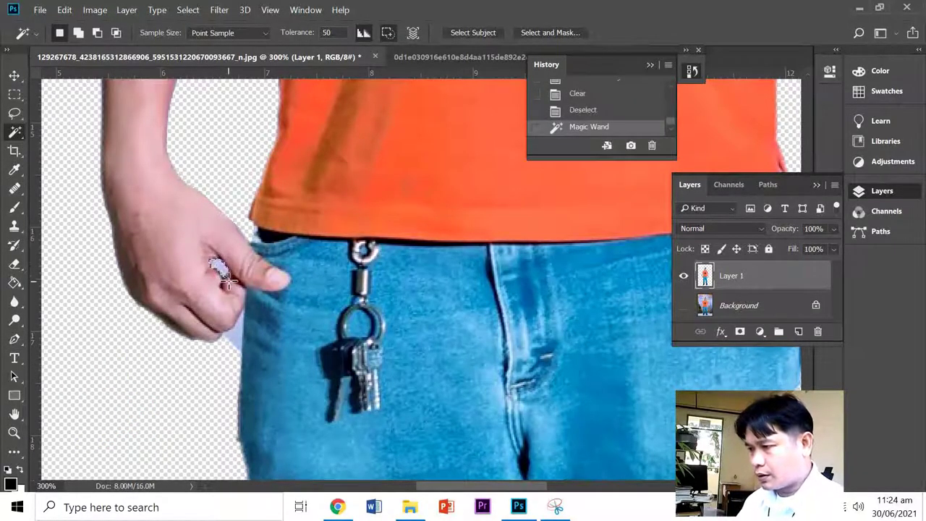
{"action": "key", "text": "Delete"}
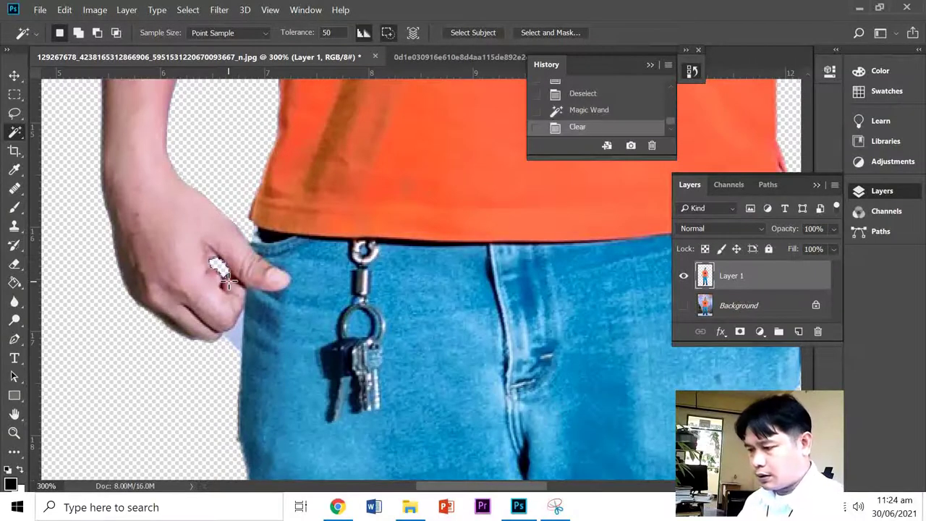
{"action": "key", "text": "ctrl+d"}
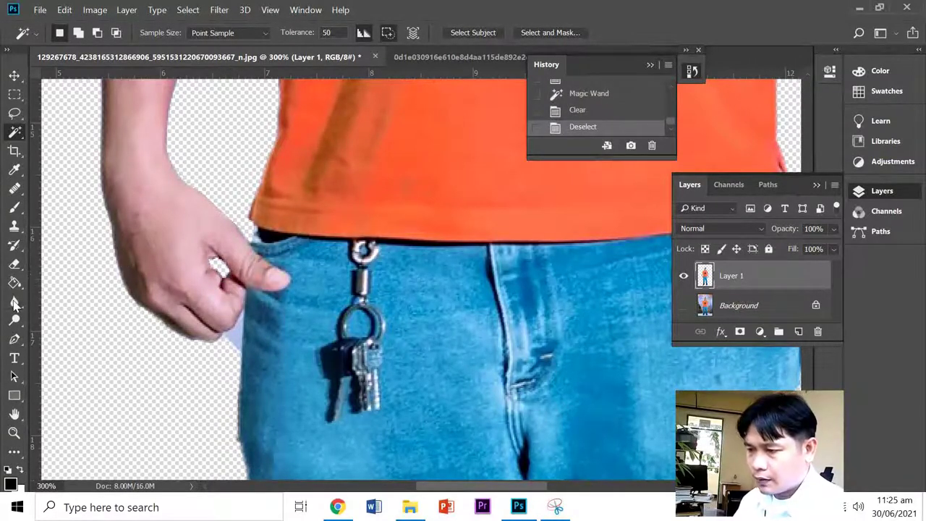
Step: Soften the hand's cut-out edge with Blur tool strokes using a smaller brush
{"action": "left_click", "coordinate": [15, 302]}
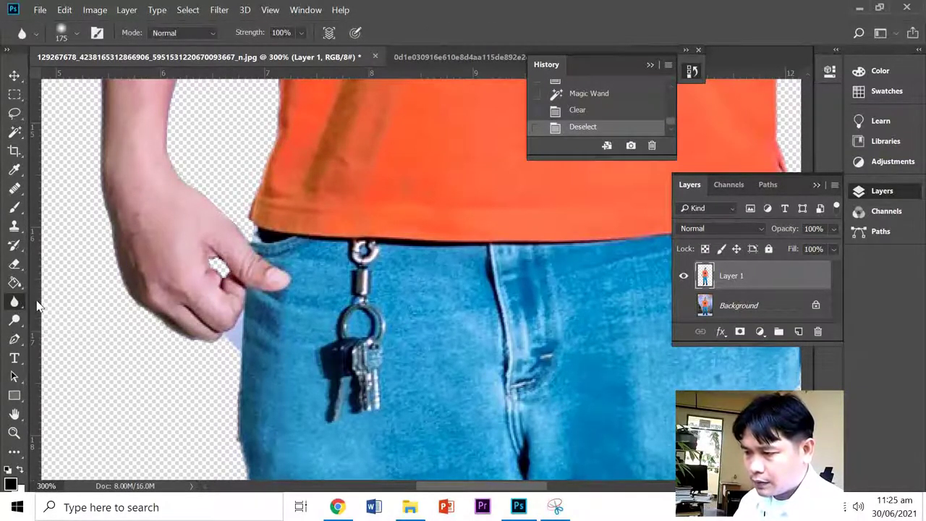
{"action": "right_click", "coordinate": [15, 303]}
{"action": "left_click", "coordinate": [43, 304]}
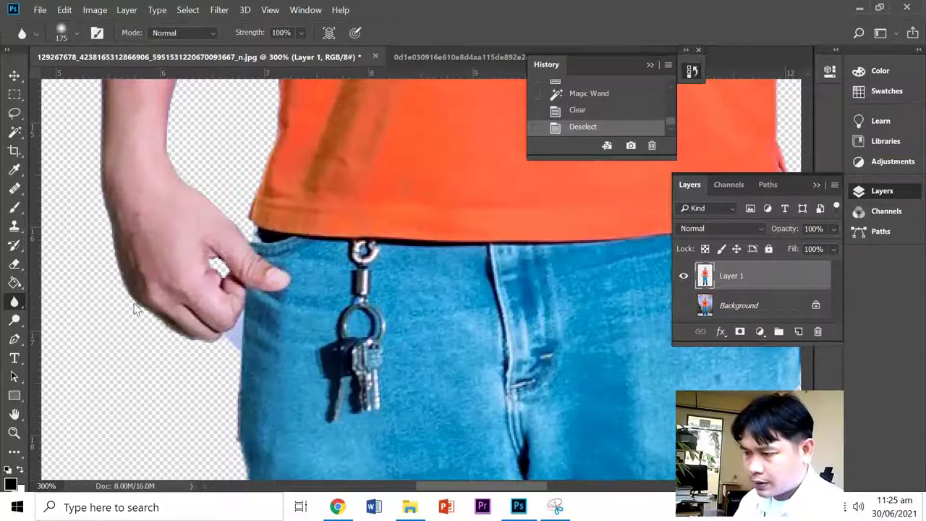
{"action": "right_click", "coordinate": [14, 302]}
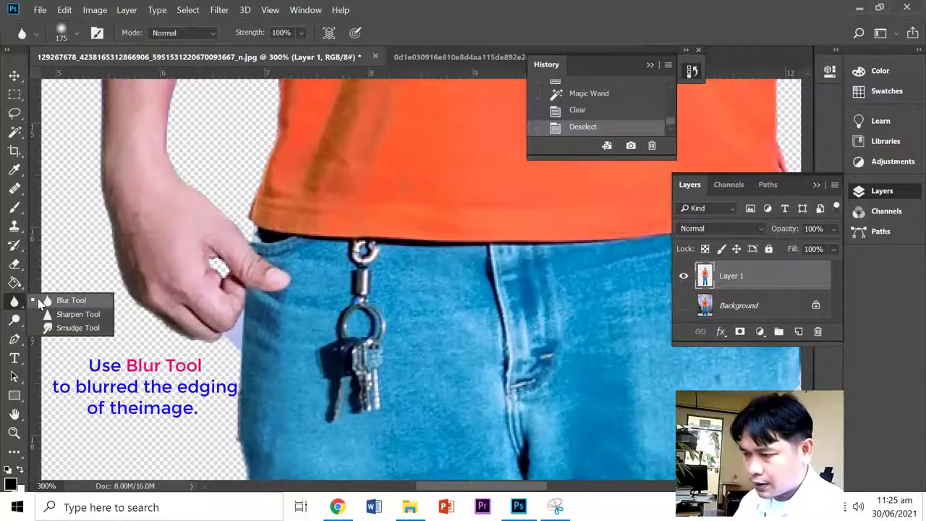
{"action": "left_click", "coordinate": [48, 303]}
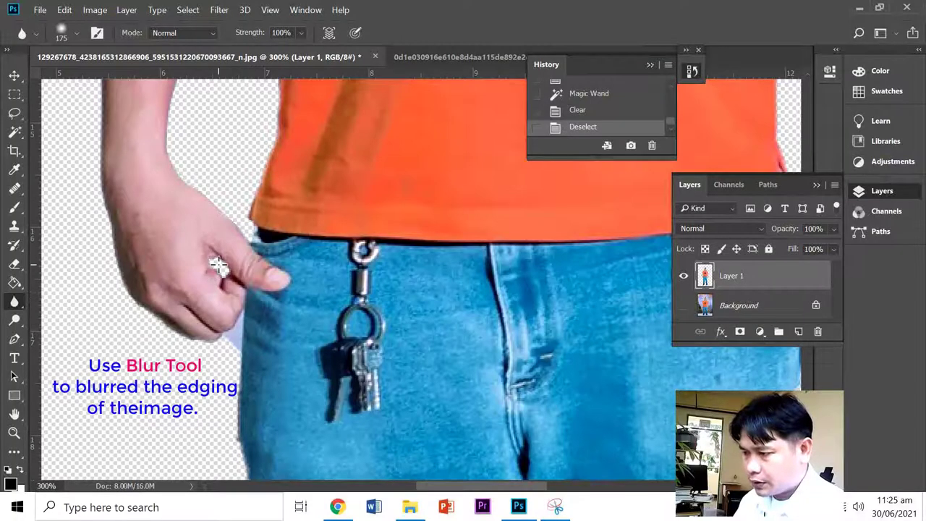
{"action": "mouse_move", "coordinate": [210, 288]}
{"action": "left_mouse_down"}
{"action": "mouse_move", "coordinate": [225, 262]}
{"action": "mouse_move", "coordinate": [218, 265]}
{"action": "left_mouse_up"}
{"action": "key", "text": "ctrl+z"}
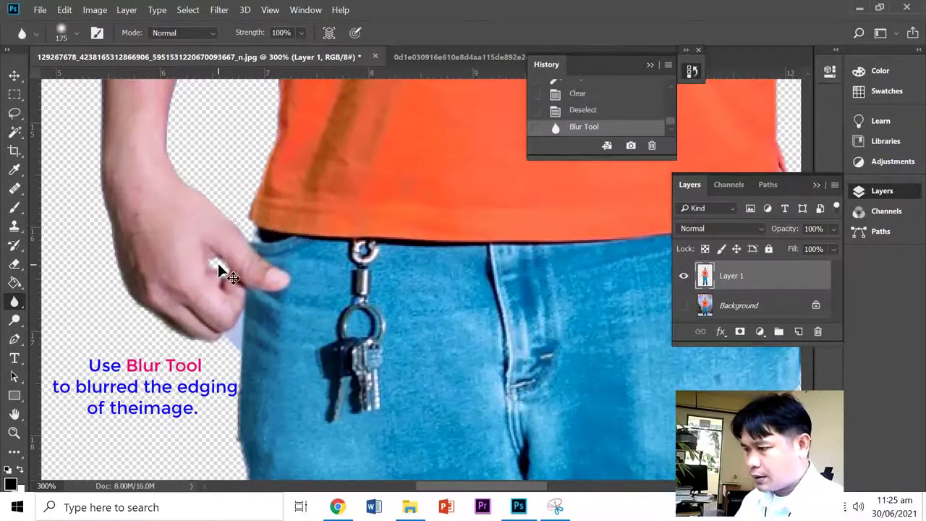
{"action": "left_click", "coordinate": [218, 262]}
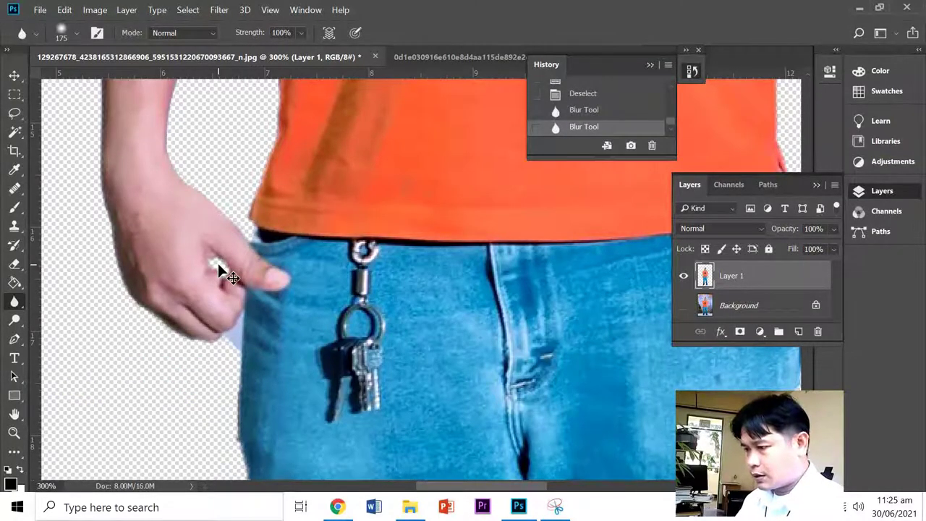
{"action": "key", "text": "bracketleft"}
{"action": "key", "text": "bracketleft"}
{"action": "key", "text": "bracketleft"}
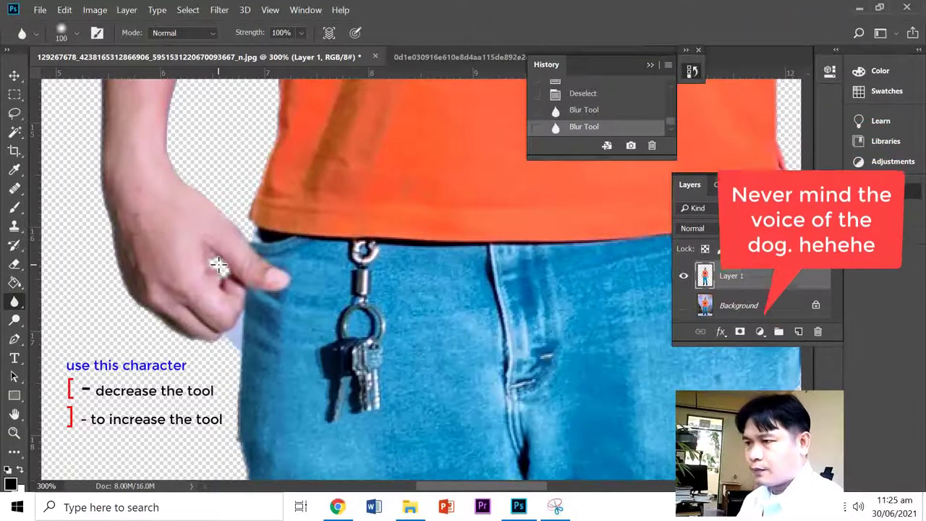
{"action": "left_click", "coordinate": [218, 262]}
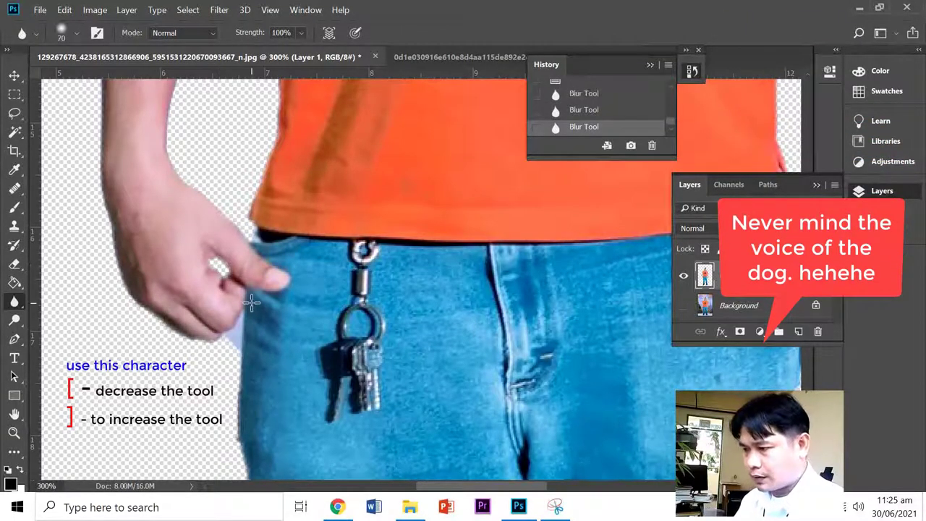
Step: Magic Wand-select the stray area beside the hand
{"action": "scroll", "coordinate": [250, 307], "scroll_direction": "down", "scroll_amount": 1}
{"action": "scroll", "coordinate": [248, 311], "scroll_direction": "down", "scroll_amount": 1}
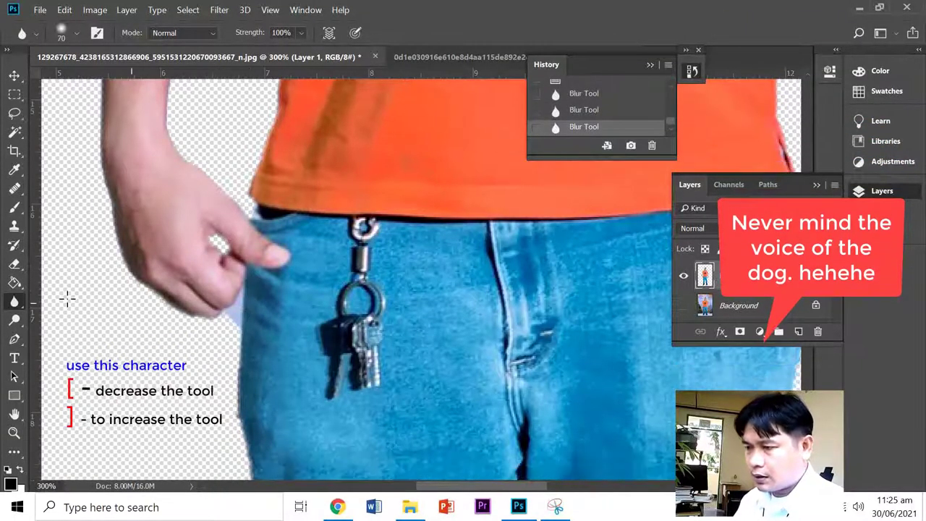
{"action": "left_click", "coordinate": [15, 132]}
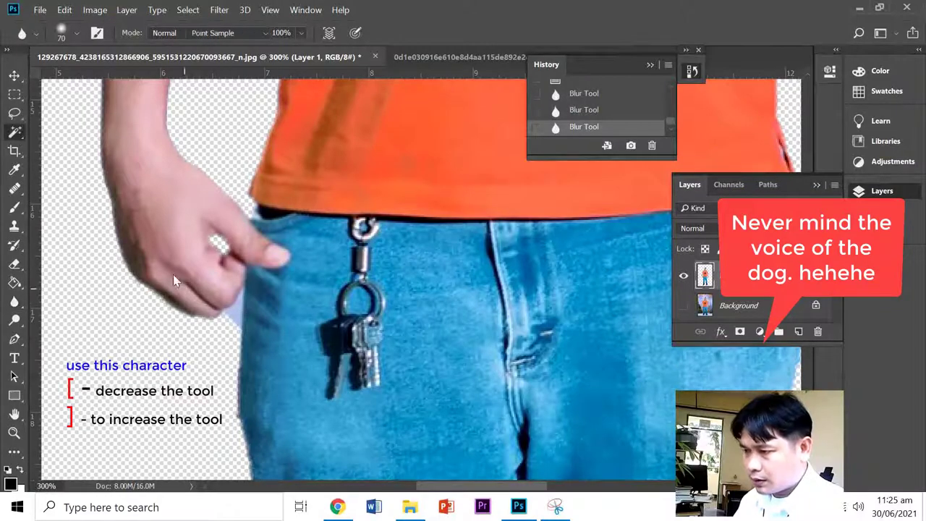
{"action": "left_click", "coordinate": [233, 309]}
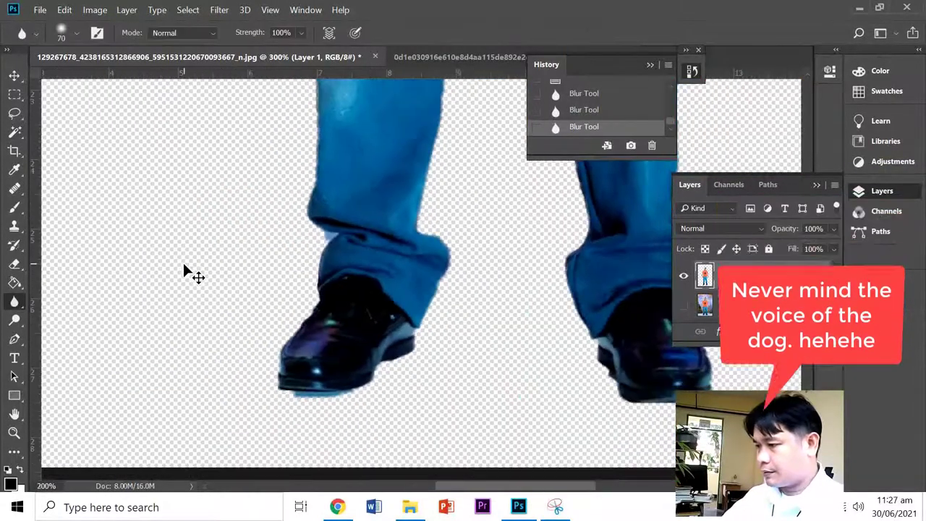
Step: Zoom out, collapse the History panel, and drag Layer 1 lower with the Move tool
{"action": "key", "text": "ctrl+minus"}
{"action": "key", "text": "ctrl+minus"}
{"action": "key", "text": "ctrl+minus"}
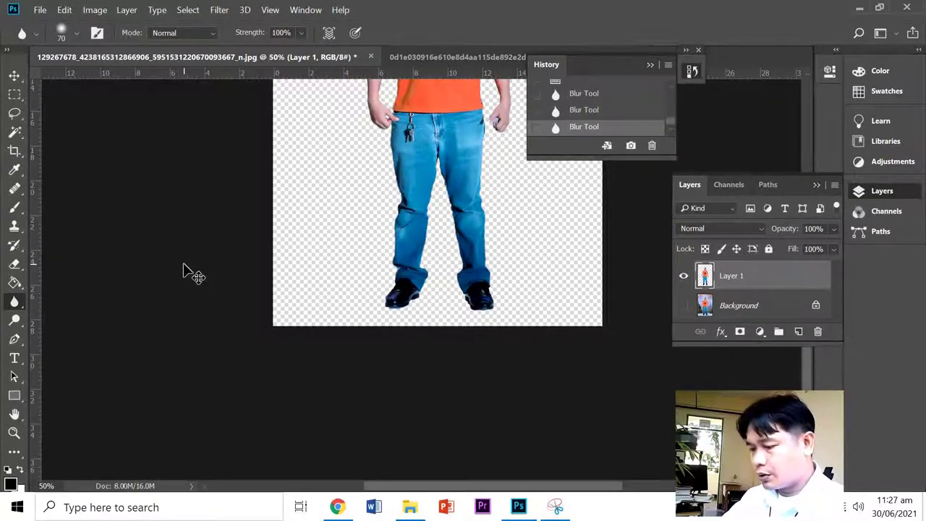
{"action": "key", "text": "ctrl+minus"}
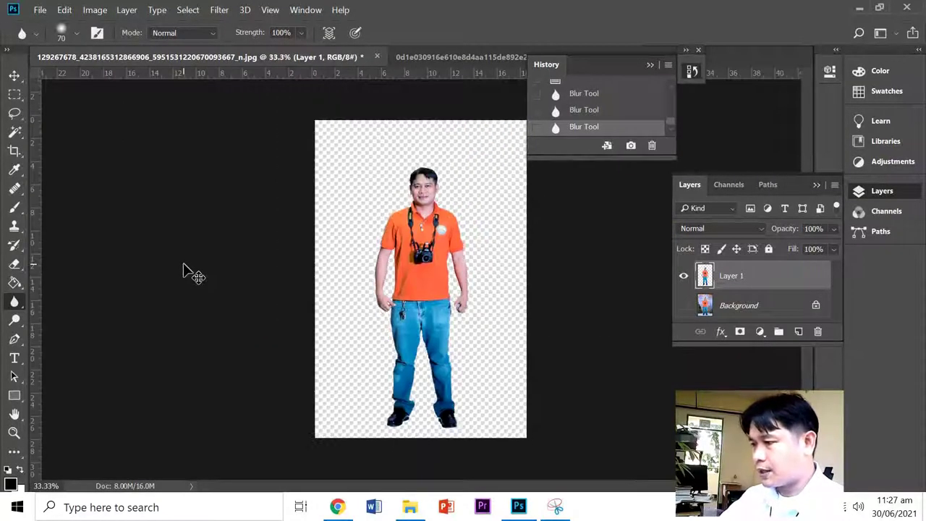
{"action": "key", "text": "ctrl+minus"}
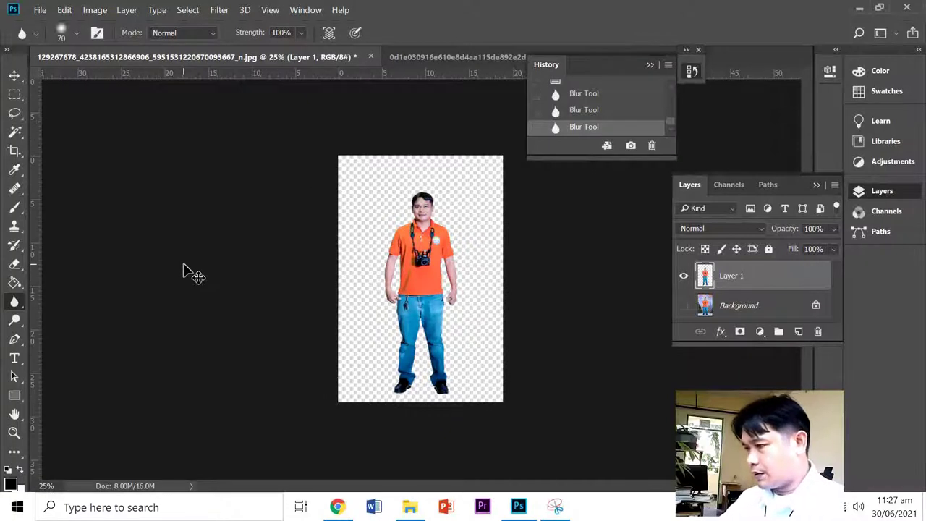
{"action": "key", "text": "ctrl+plus"}
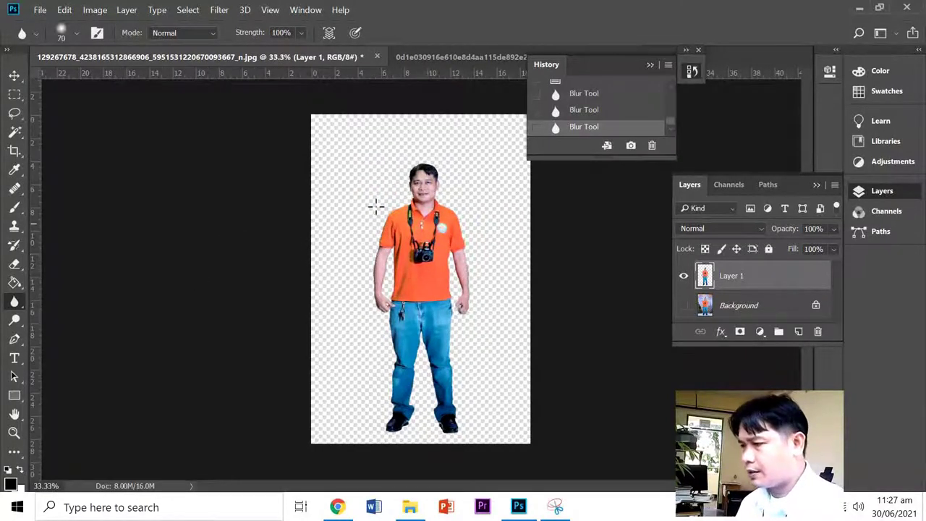
{"action": "left_click", "coordinate": [15, 76]}
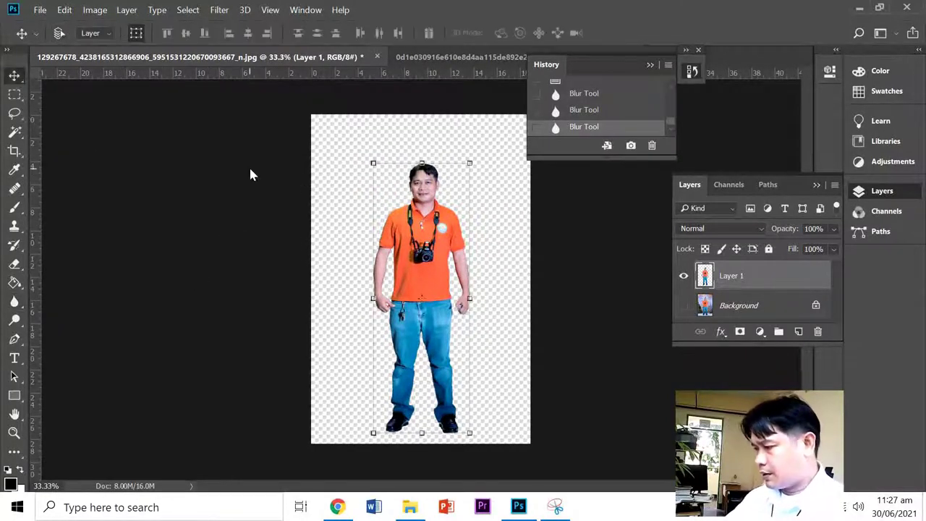
{"action": "key", "text": "ctrl+plus"}
{"action": "key", "text": "ctrl+plus"}
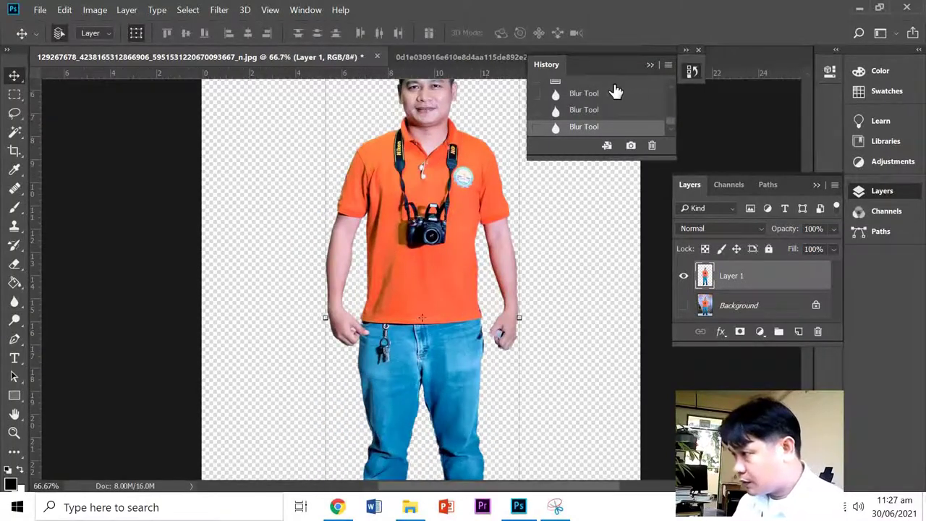
{"action": "left_click", "coordinate": [650, 65]}
{"action": "left_click_drag", "start_coordinate": [593, 147], "coordinate": [590, 217]}
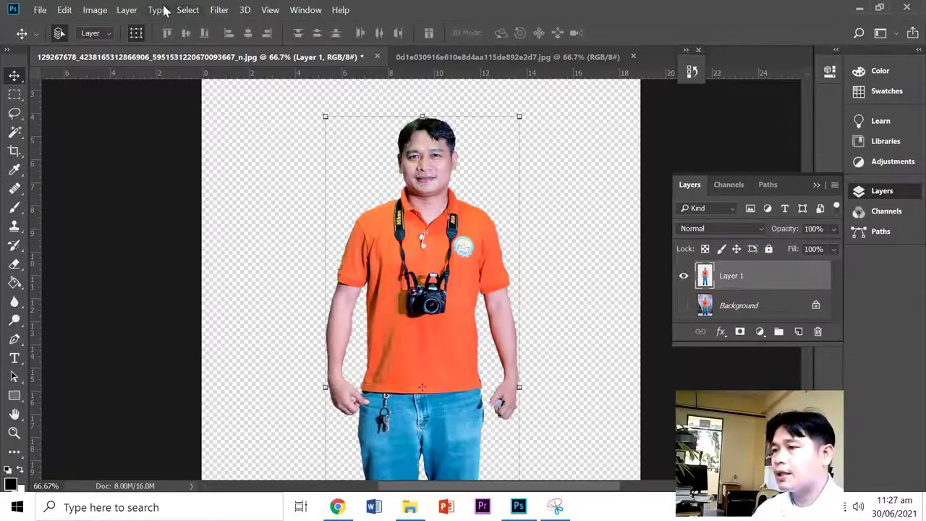
Step: Apply Shadows/Highlights at Shadows 35%, Highlights 0% to the man's layer
{"action": "left_click", "coordinate": [94, 10]}
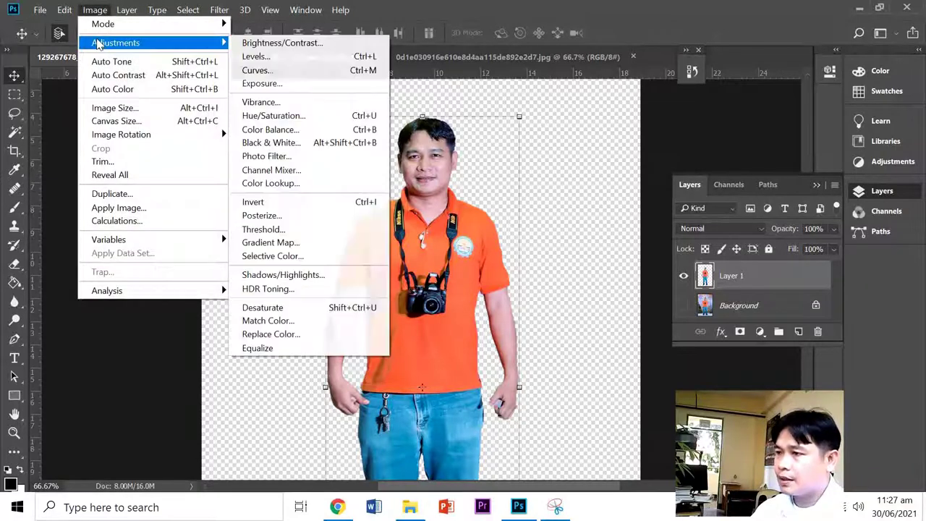
{"action": "mouse_move", "coordinate": [116, 42]}
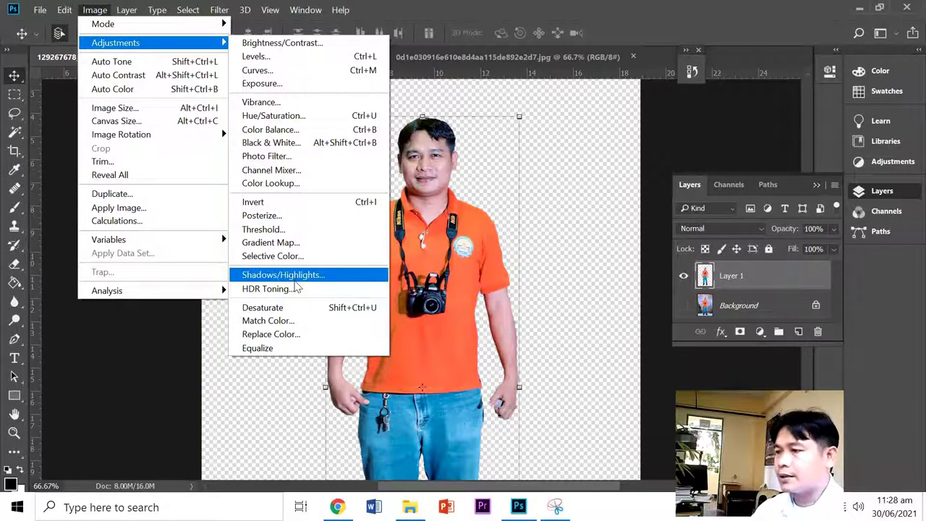
{"action": "left_click", "coordinate": [295, 279]}
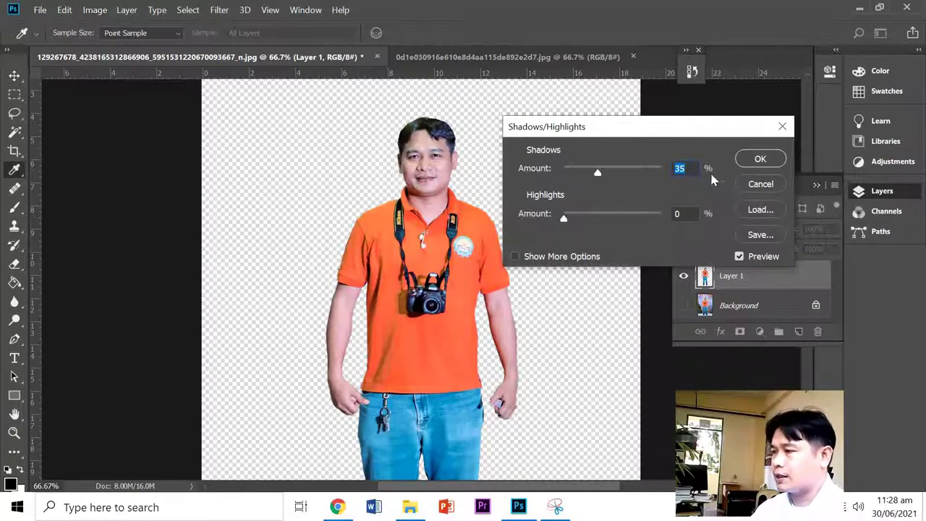
{"action": "left_click", "coordinate": [759, 159]}
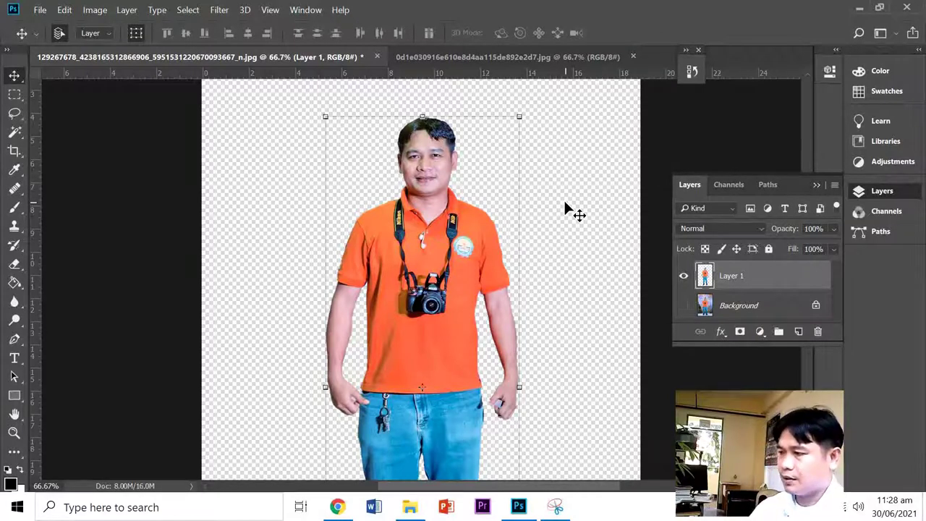
Step: Nudge the man up slightly and collapse the Layers panel into the side dock
{"action": "key", "text": "shift+Up"}
{"action": "key", "text": "shift+Up"}
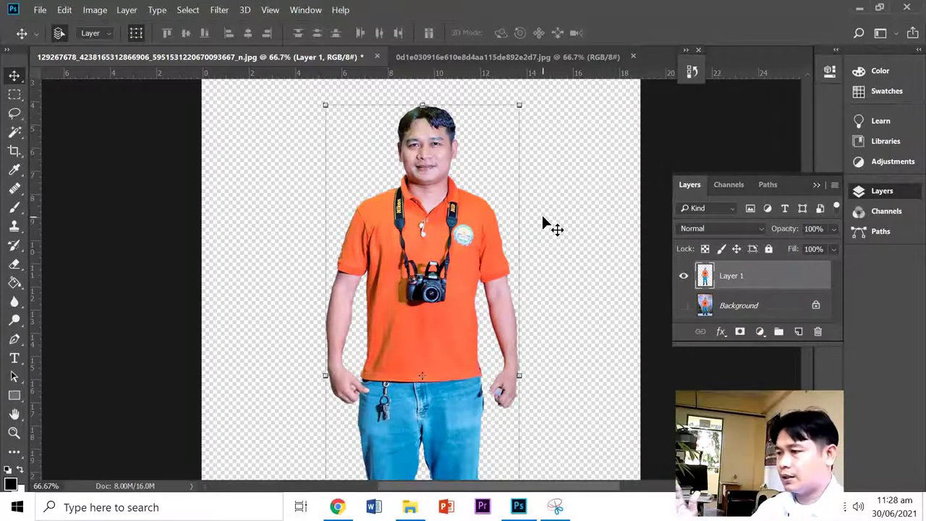
{"action": "left_click", "coordinate": [817, 185]}
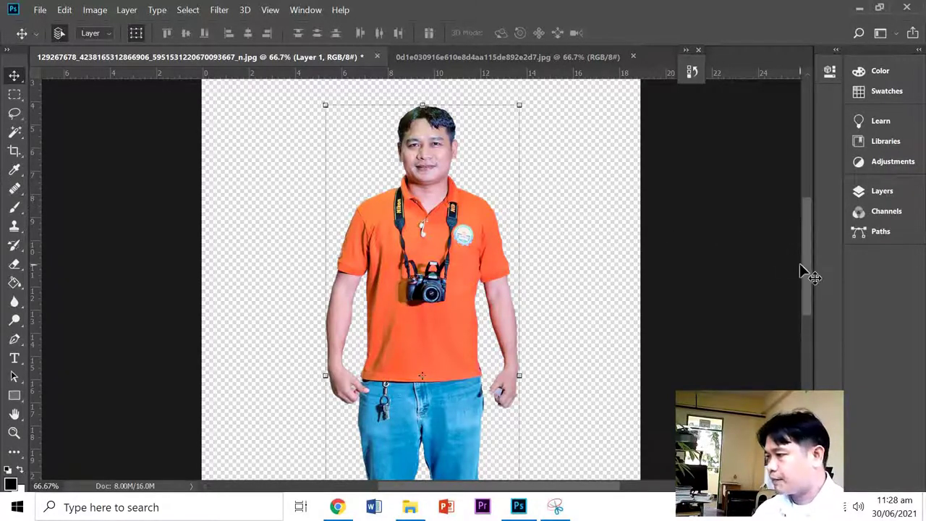
{"action": "mouse_move", "coordinate": [805, 268]}
{"action": "left_mouse_down"}
{"action": "mouse_move", "coordinate": [811, 304]}
{"action": "mouse_move", "coordinate": [816, 250]}
{"action": "left_mouse_up"}
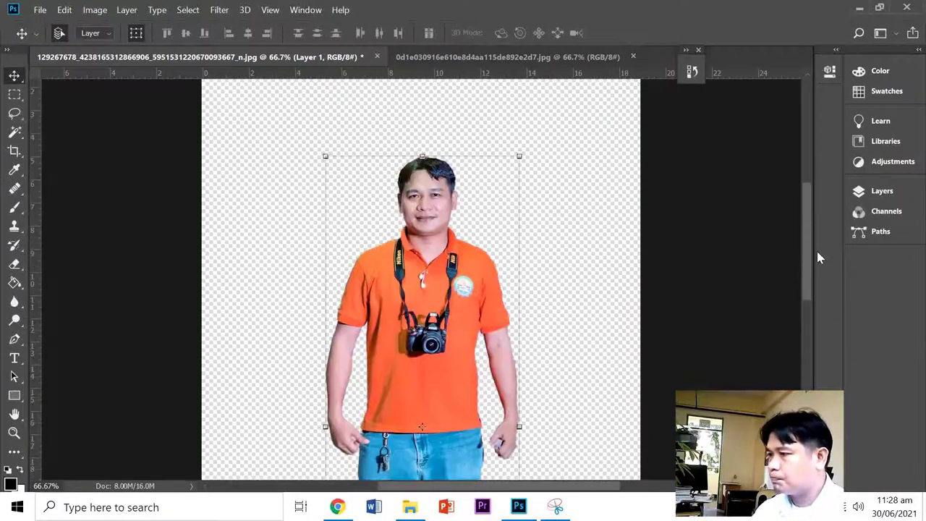
{"action": "scroll", "coordinate": [597, 246], "scroll_direction": "down", "scroll_amount": 1}
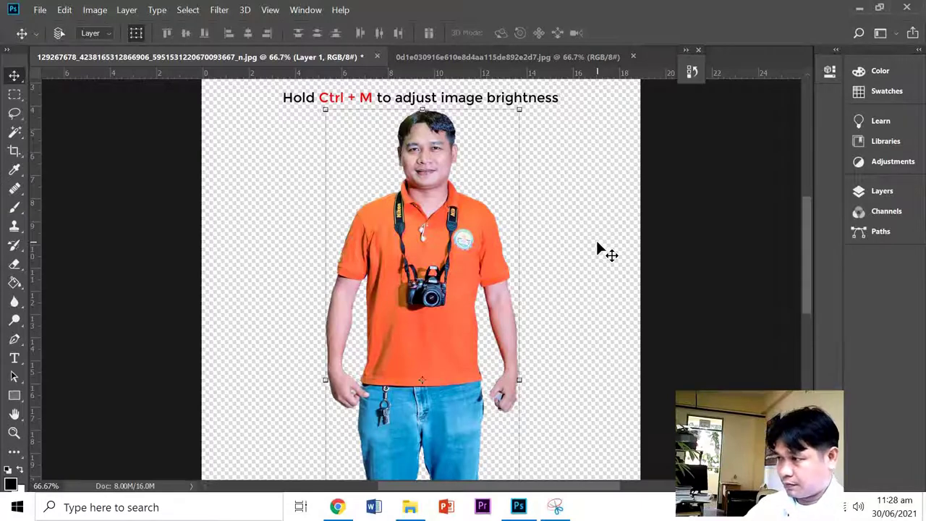
Step: Brighten the man with a Curves point lifting input 113 to output 117
{"action": "key", "text": "ctrl+m"}
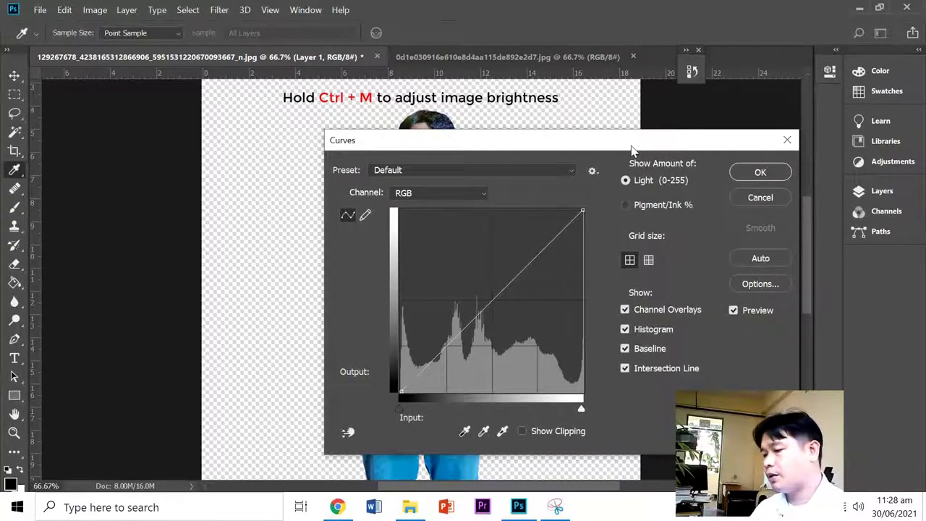
{"action": "left_click_drag", "start_coordinate": [631, 149], "coordinate": [804, 125]}
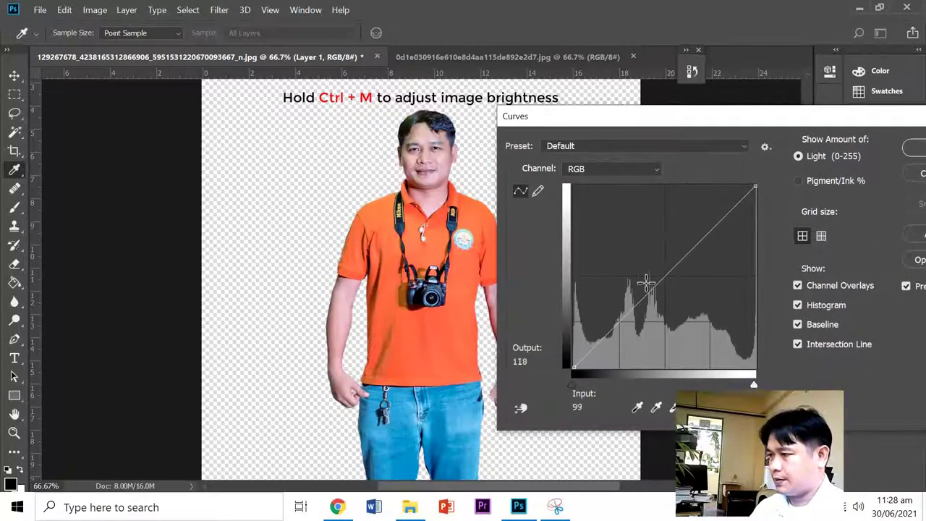
{"action": "mouse_move", "coordinate": [653, 286]}
{"action": "left_mouse_down"}
{"action": "mouse_move", "coordinate": [637, 273]}
{"action": "mouse_move", "coordinate": [654, 284]}
{"action": "left_mouse_up"}
{"action": "mouse_move", "coordinate": [525, 120]}
{"action": "left_mouse_down"}
{"action": "mouse_move", "coordinate": [502, 192]}
{"action": "mouse_move", "coordinate": [638, 368]}
{"action": "mouse_move", "coordinate": [637, 208]}
{"action": "mouse_move", "coordinate": [626, 157]}
{"action": "mouse_move", "coordinate": [656, 146]}
{"action": "left_mouse_up"}
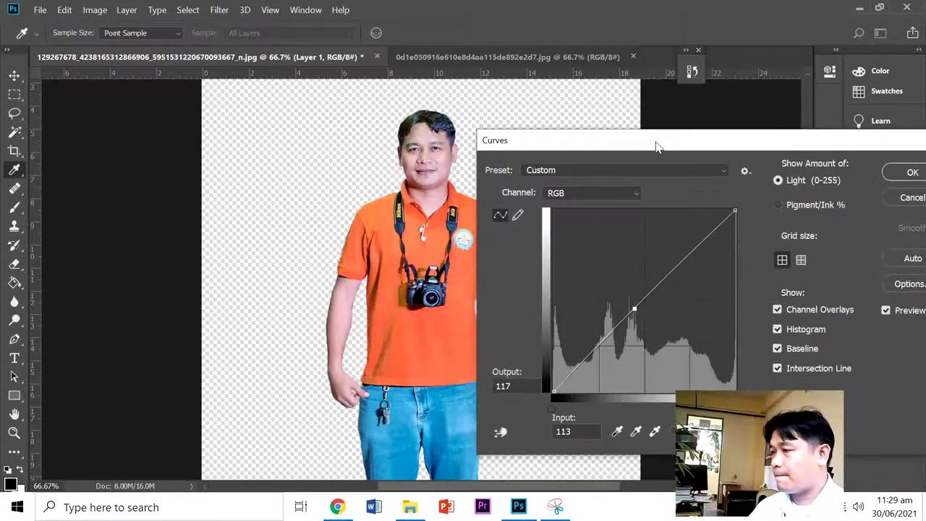
{"action": "left_click", "coordinate": [909, 173]}
{"action": "key", "text": "v"}
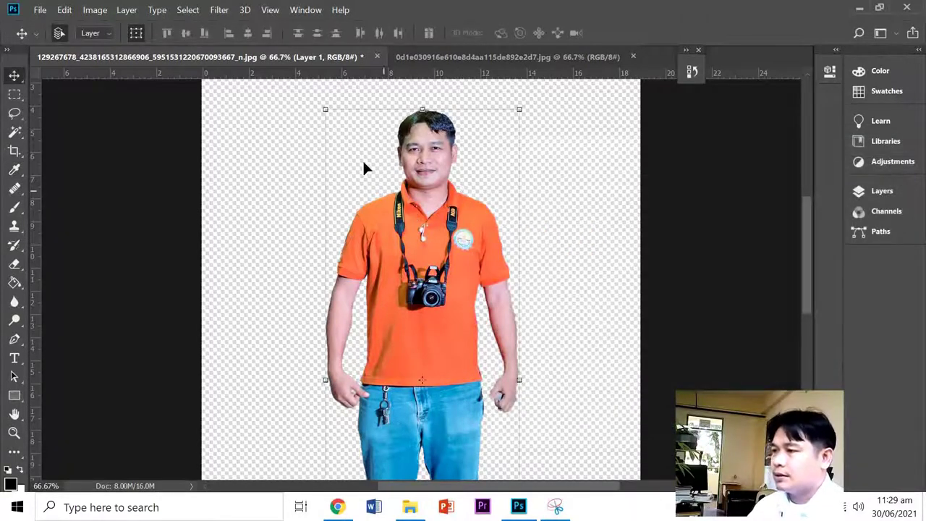
Step: Start a Save As with PNG format and the file name PENCHER
{"action": "left_click", "coordinate": [41, 10]}
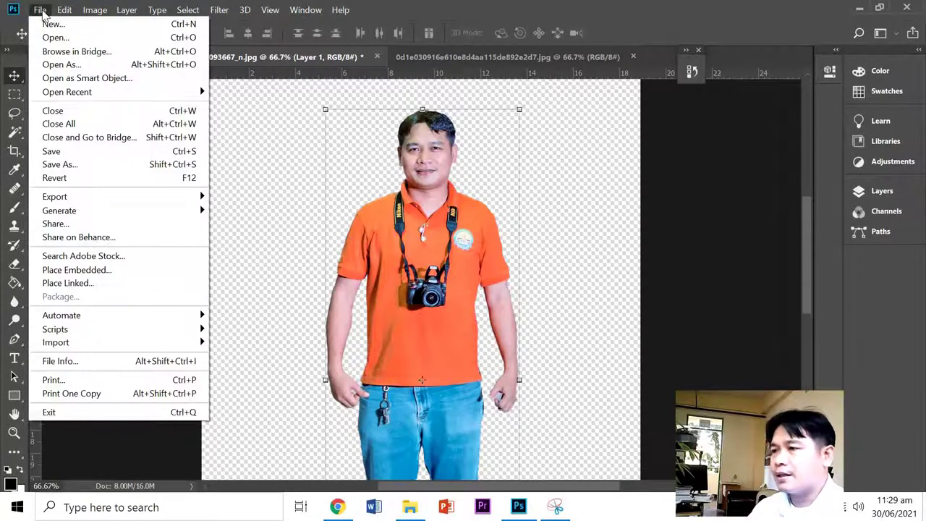
{"action": "left_click", "coordinate": [39, 10]}
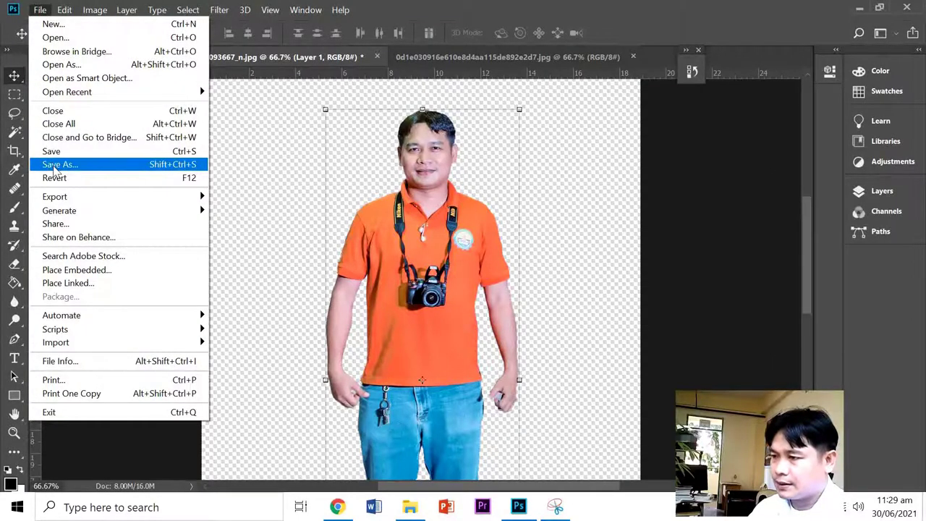
{"action": "left_click", "coordinate": [52, 163]}
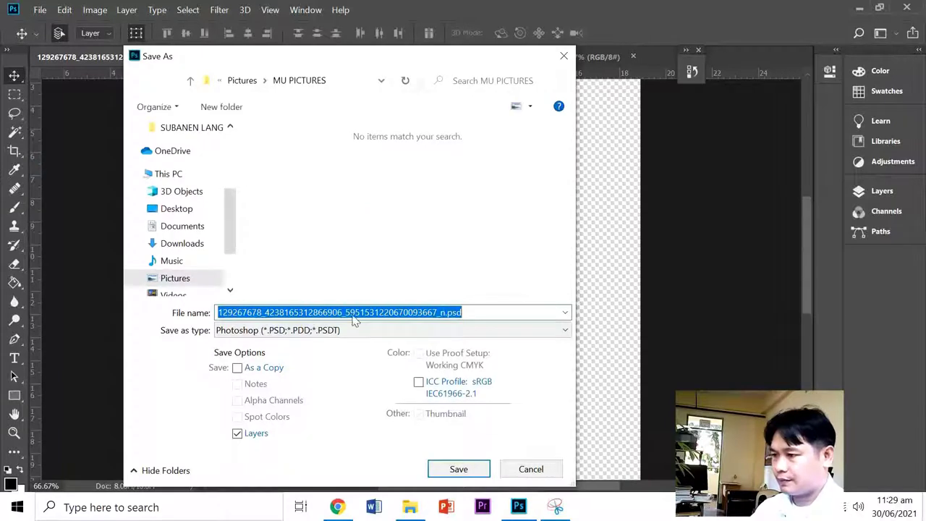
{"action": "left_click", "coordinate": [342, 331]}
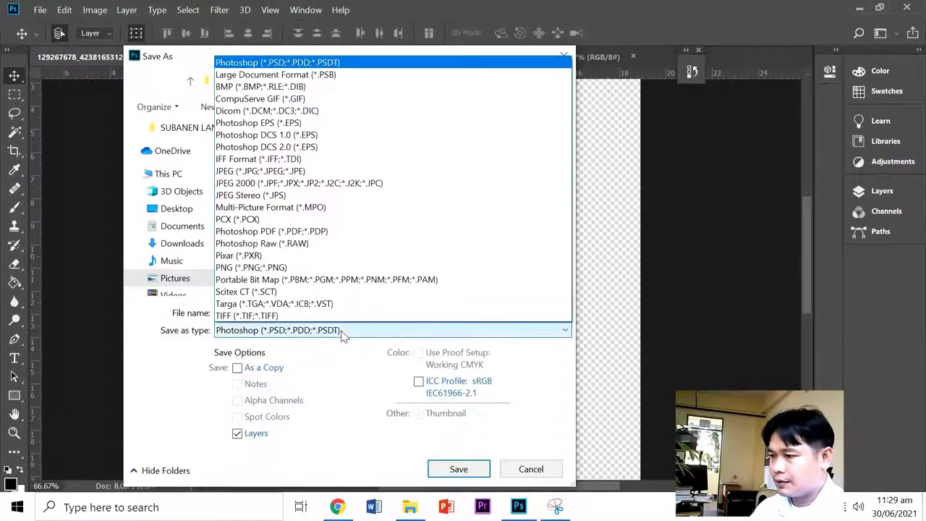
{"action": "left_click", "coordinate": [285, 268]}
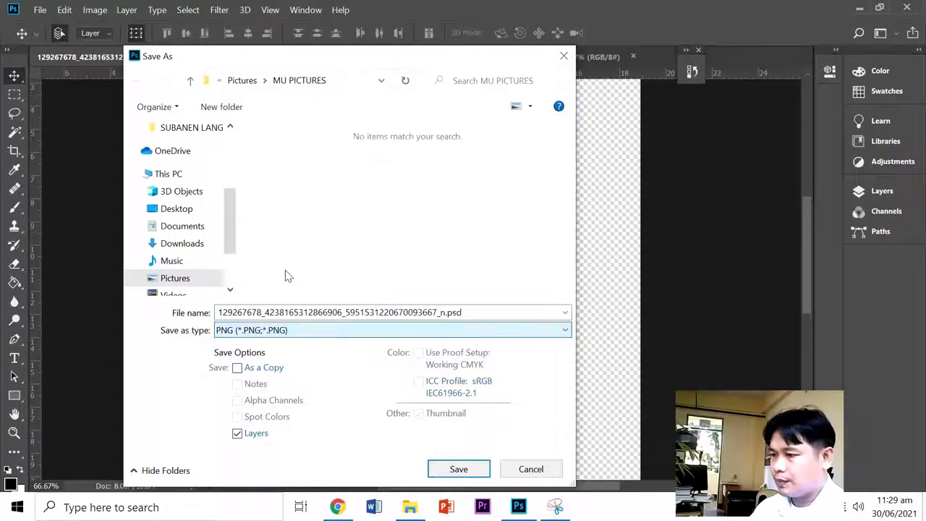
{"action": "left_click", "coordinate": [340, 331]}
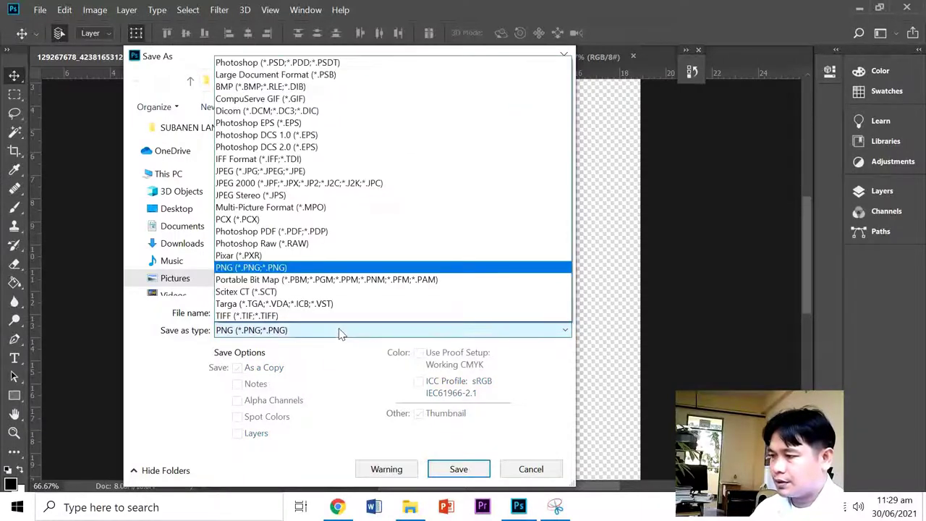
{"action": "left_click", "coordinate": [262, 271]}
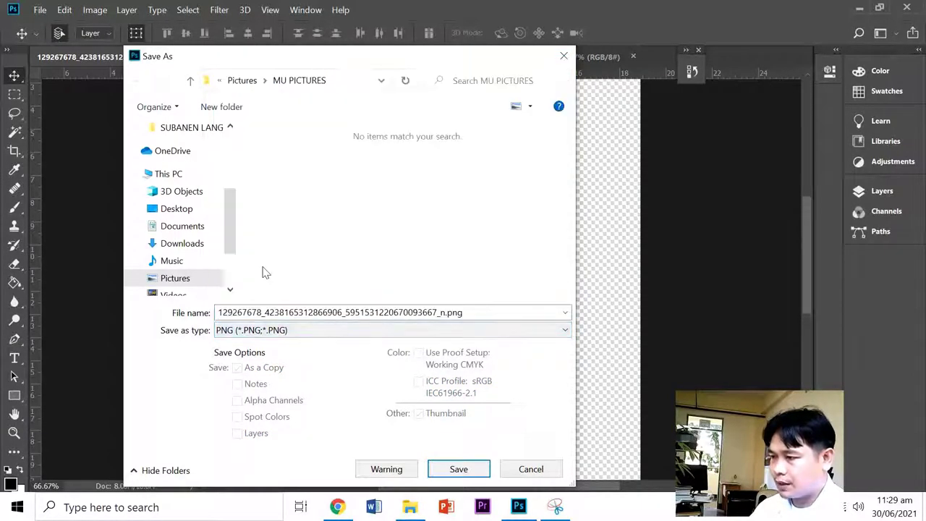
{"action": "double_click", "coordinate": [472, 311]}
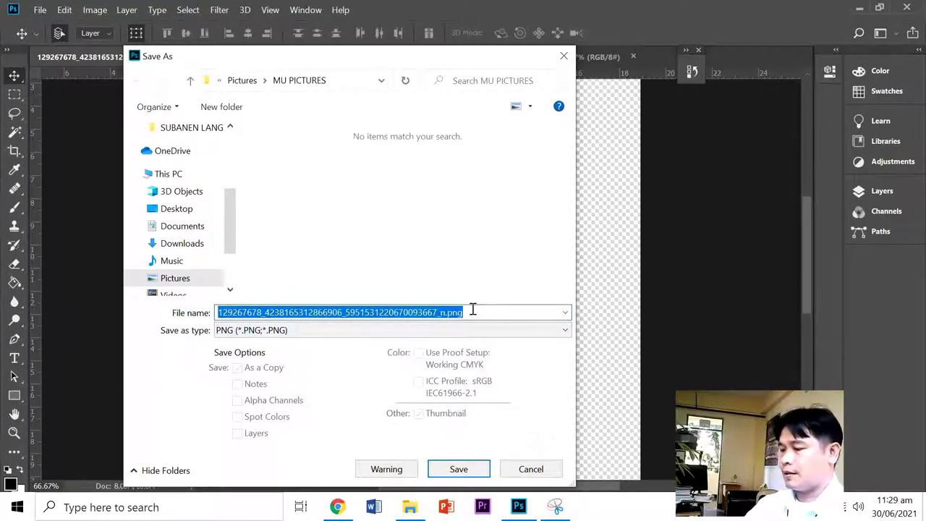
{"action": "type", "text": "PENCHER"}
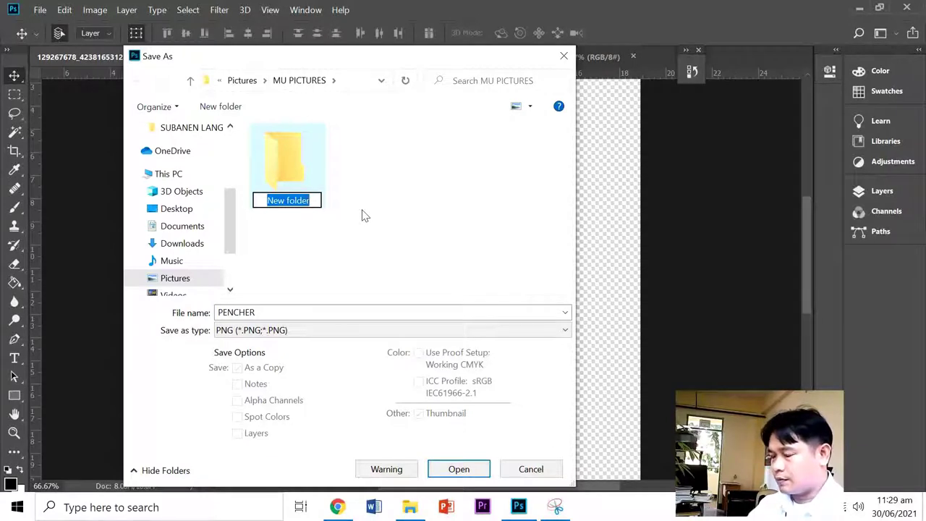
Step: Create a MY PICTURE folder and save PENCHER.png there with default PNG options
{"action": "type", "text": "MY P"}
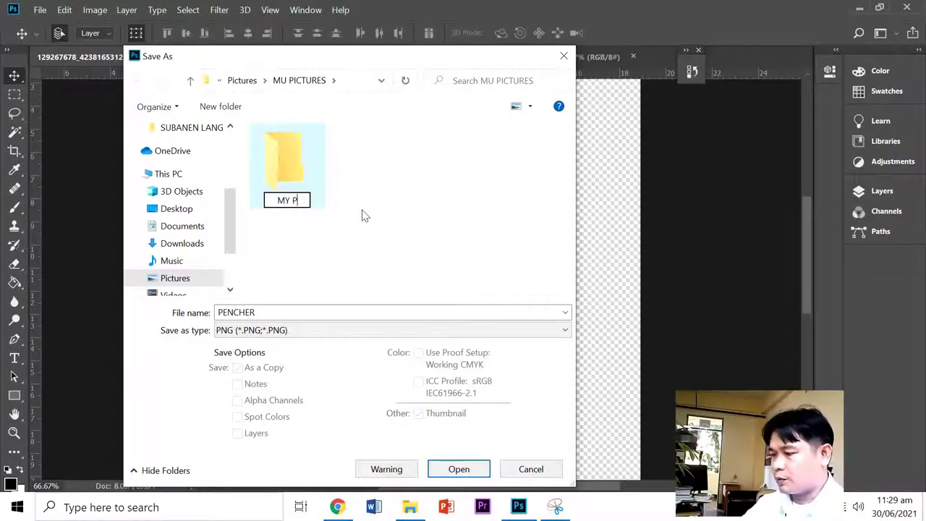
{"action": "type", "text": "ICTURE"}
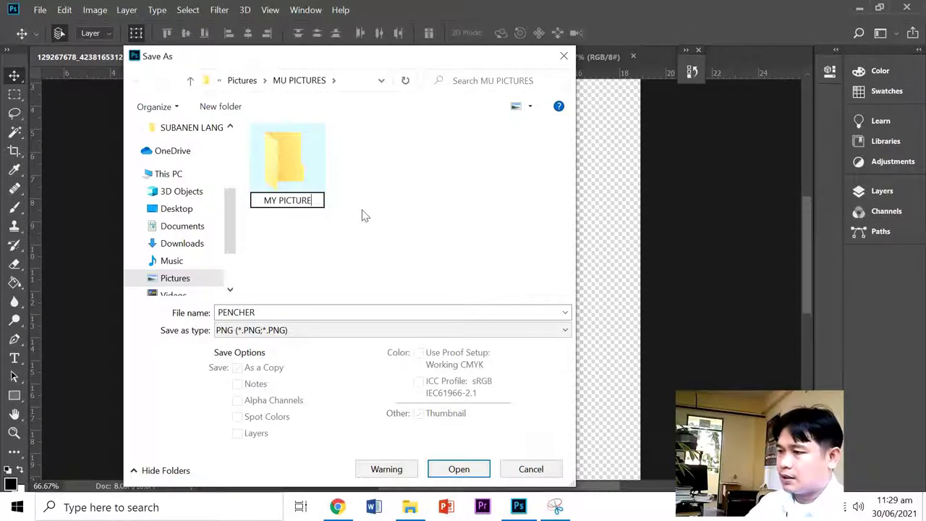
{"action": "left_click", "coordinate": [375, 157]}
{"action": "double_click", "coordinate": [289, 185]}
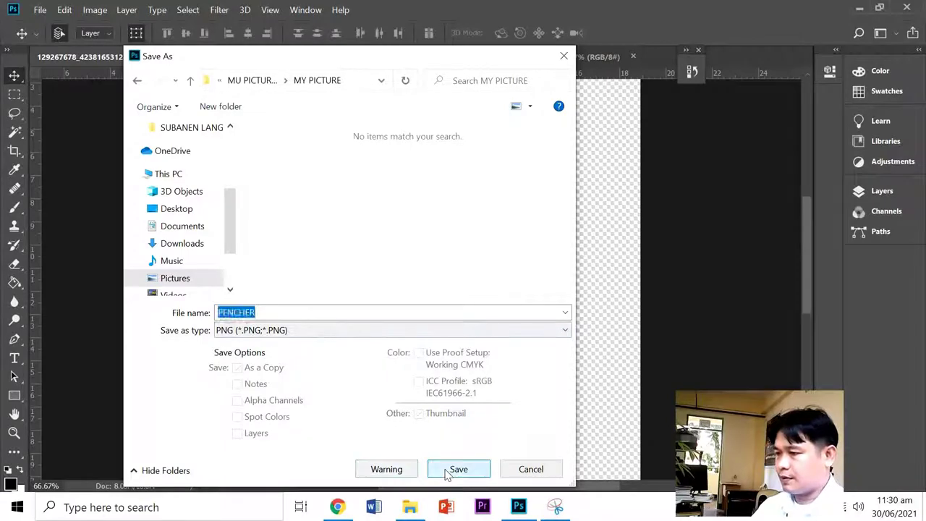
{"action": "left_click", "coordinate": [454, 469]}
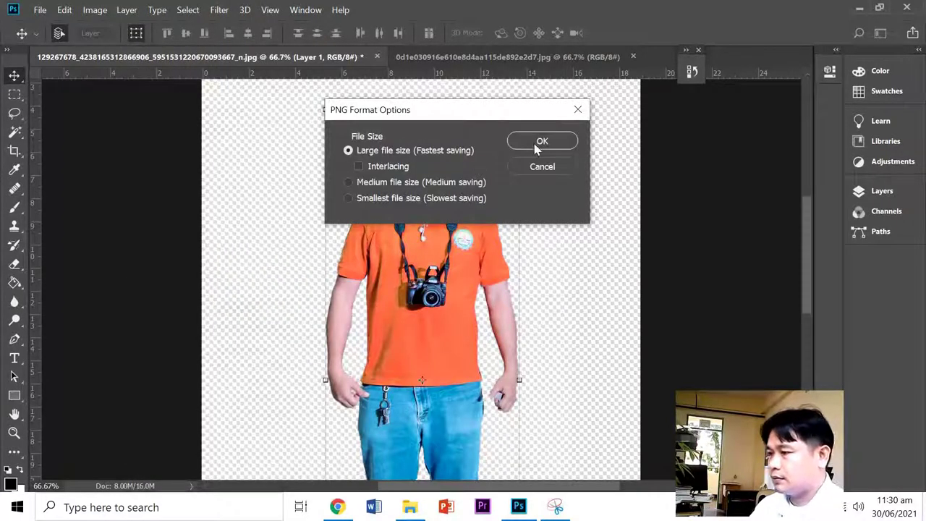
{"action": "left_click", "coordinate": [534, 144]}
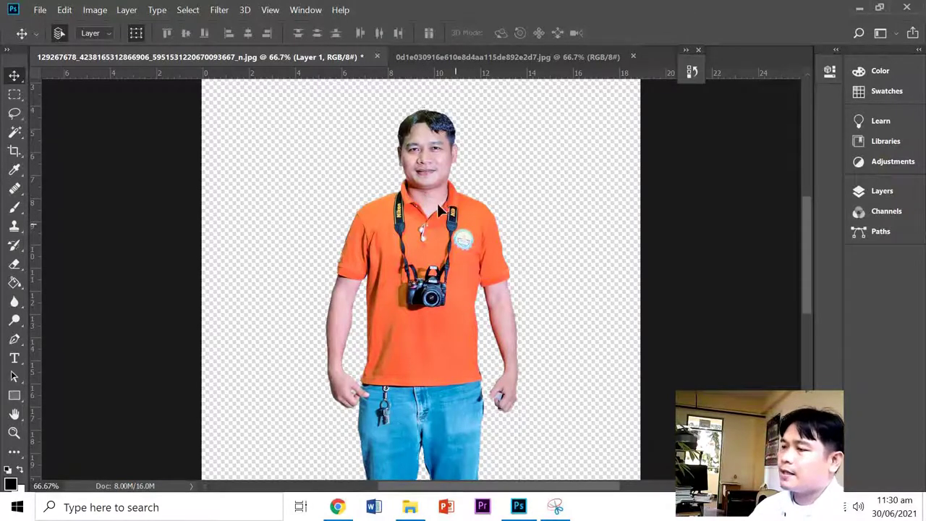
{"action": "left_click_drag", "start_coordinate": [455, 228], "coordinate": [434, 204]}
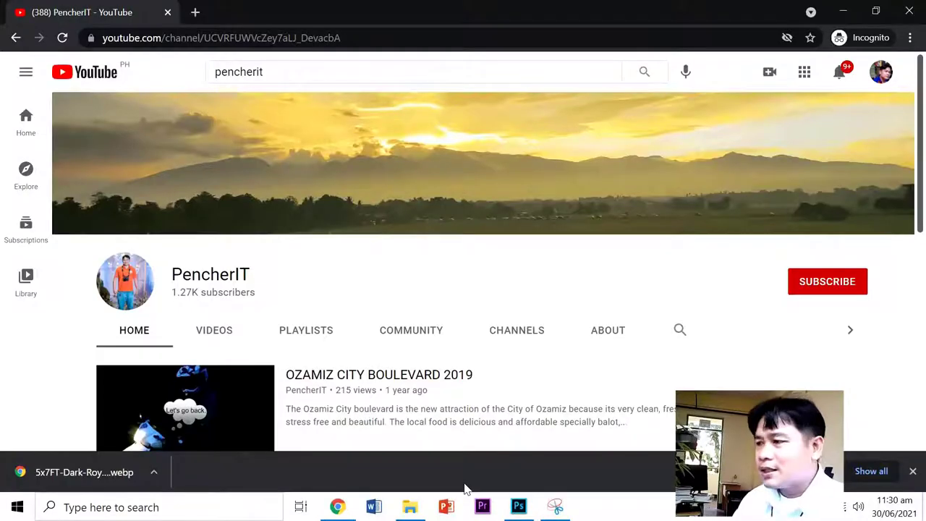
Step: Subscribe to the YouTube channel with All notifications, then return to Photoshop
{"action": "left_click", "coordinate": [827, 287]}
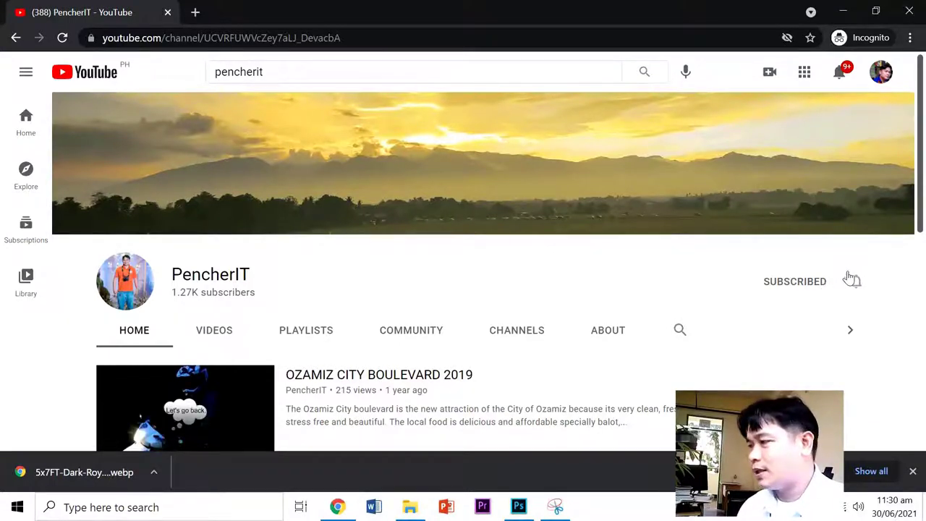
{"action": "left_click", "coordinate": [856, 282]}
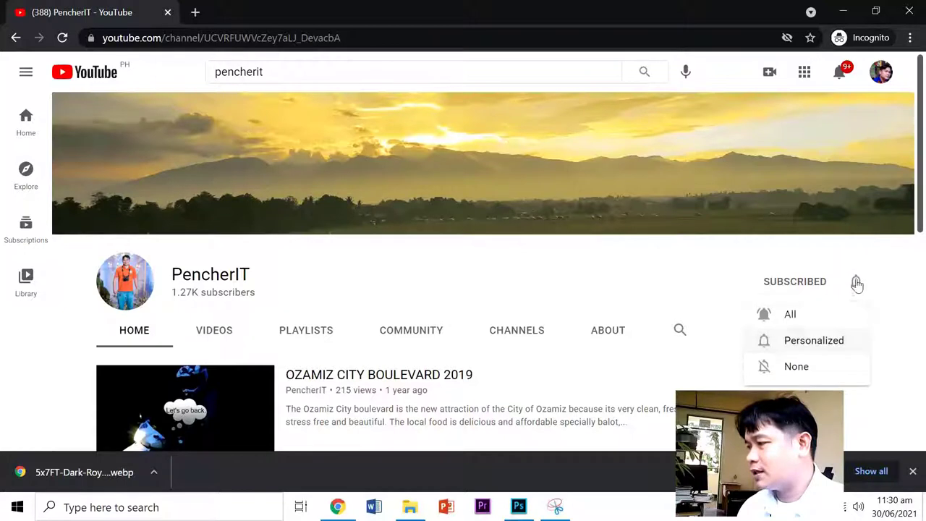
{"action": "left_click", "coordinate": [810, 318]}
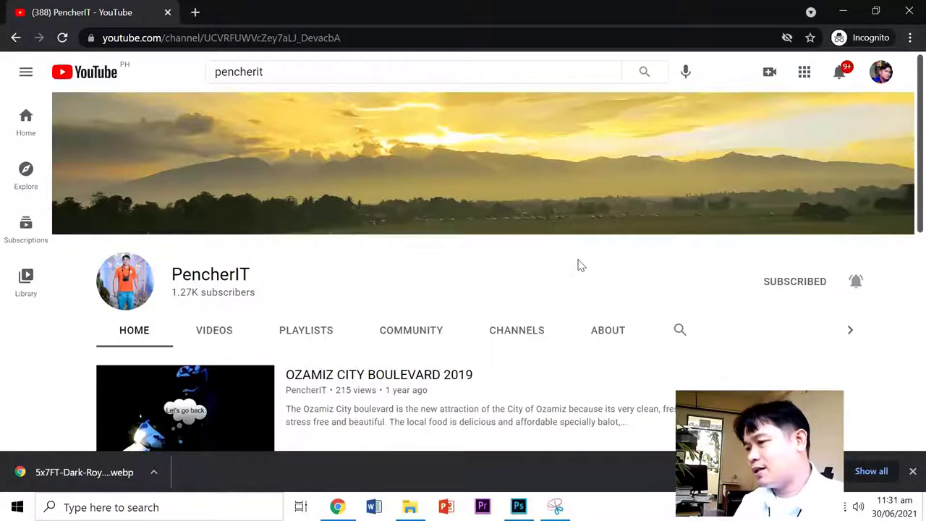
{"action": "left_click", "coordinate": [524, 514]}
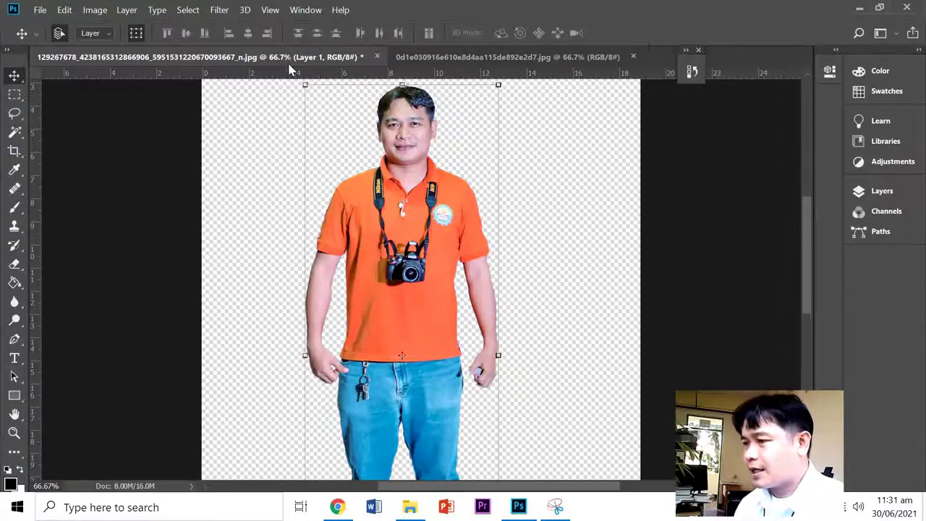
Step: Drag the cut-out man onto the blue hexagon background and start scaling him down
{"action": "left_click_drag", "start_coordinate": [387, 217], "coordinate": [351, 233]}
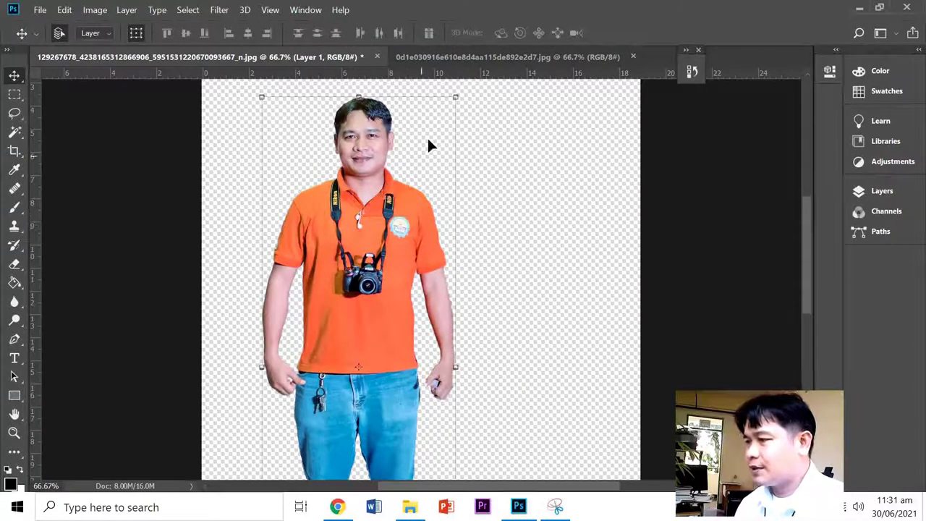
{"action": "left_click", "coordinate": [466, 57]}
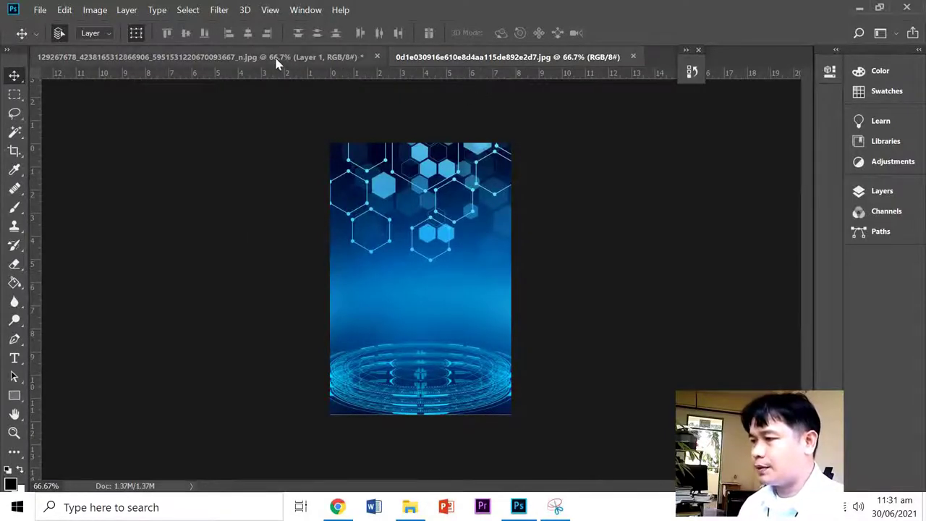
{"action": "left_click_drag", "start_coordinate": [277, 63], "coordinate": [507, 58]}
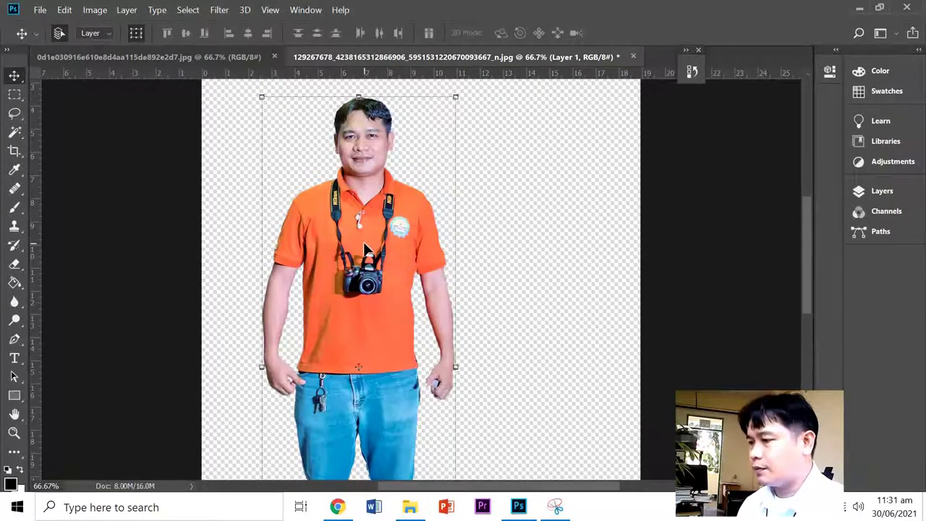
{"action": "mouse_move", "coordinate": [327, 150]}
{"action": "left_mouse_down"}
{"action": "mouse_move", "coordinate": [249, 121]}
{"action": "mouse_move", "coordinate": [183, 60]}
{"action": "mouse_move", "coordinate": [432, 288]}
{"action": "left_mouse_up"}
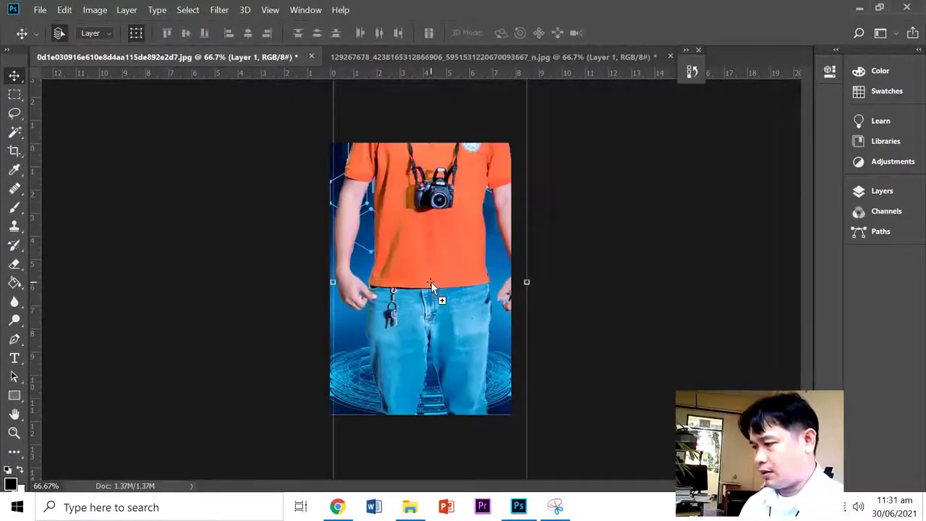
{"action": "left_click_drag", "start_coordinate": [436, 206], "coordinate": [434, 261]}
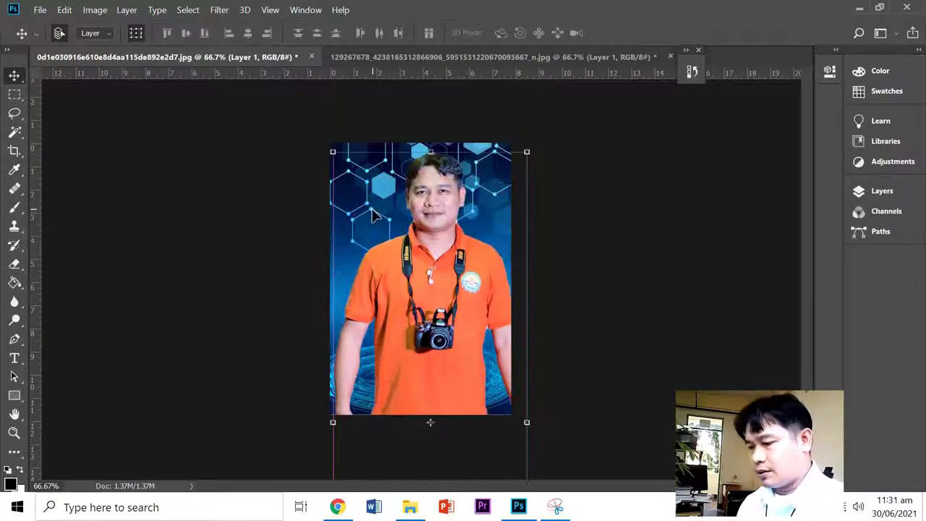
{"action": "left_click_drag", "start_coordinate": [526, 421], "coordinate": [470, 372]}
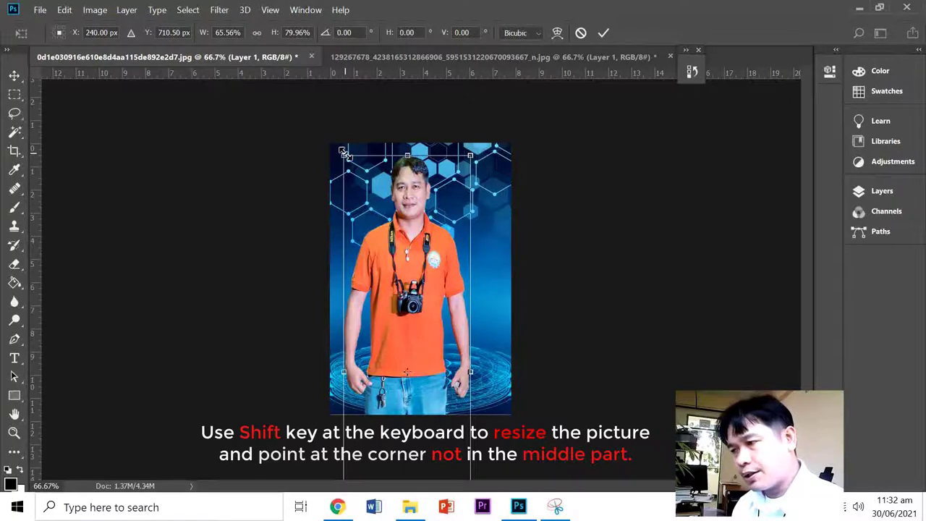
Step: Shrink the man with the Free Transform corner handles to about 34% of his size
{"action": "left_click_drag", "start_coordinate": [345, 153], "coordinate": [370, 246]}
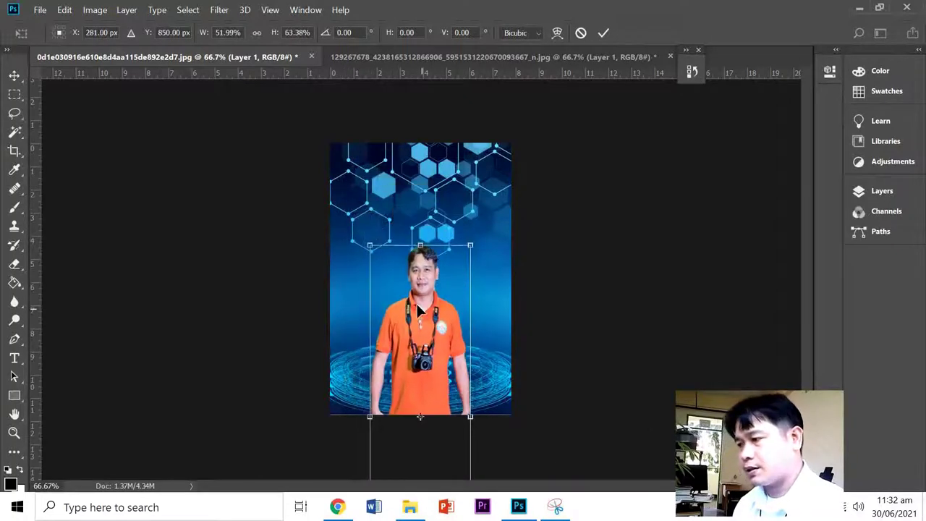
{"action": "left_click_drag", "start_coordinate": [420, 310], "coordinate": [413, 227]}
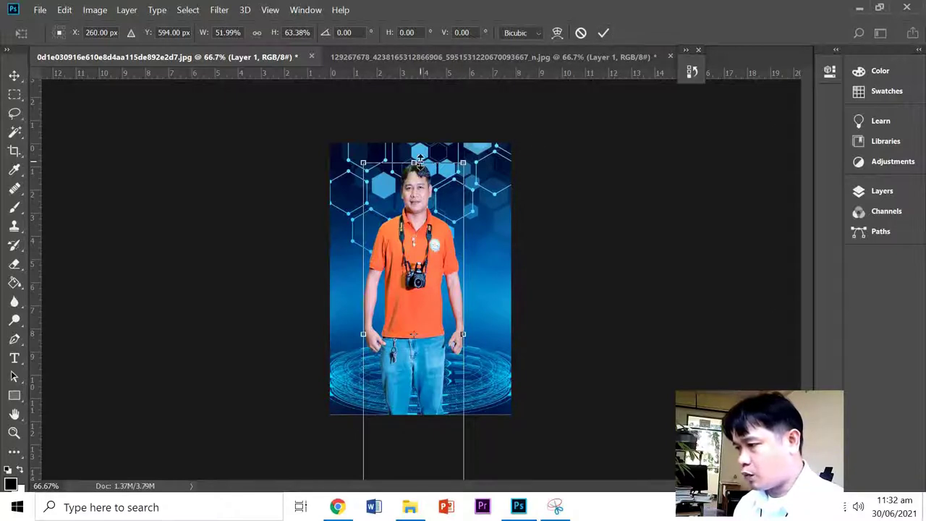
{"action": "mouse_move", "coordinate": [418, 160]}
{"action": "left_mouse_down"}
{"action": "mouse_move", "coordinate": [414, 194]}
{"action": "mouse_move", "coordinate": [454, 249]}
{"action": "left_mouse_up"}
{"action": "left_click_drag", "start_coordinate": [406, 304], "coordinate": [411, 228]}
{"action": "left_click_drag", "start_coordinate": [456, 162], "coordinate": [448, 187]}
{"action": "left_click_drag", "start_coordinate": [415, 317], "coordinate": [424, 286]}
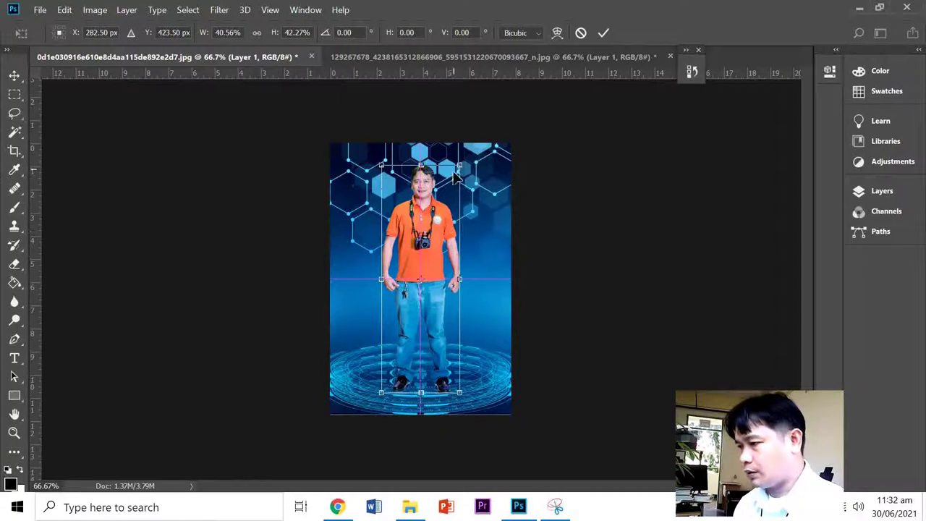
{"action": "left_click_drag", "start_coordinate": [458, 166], "coordinate": [445, 208]}
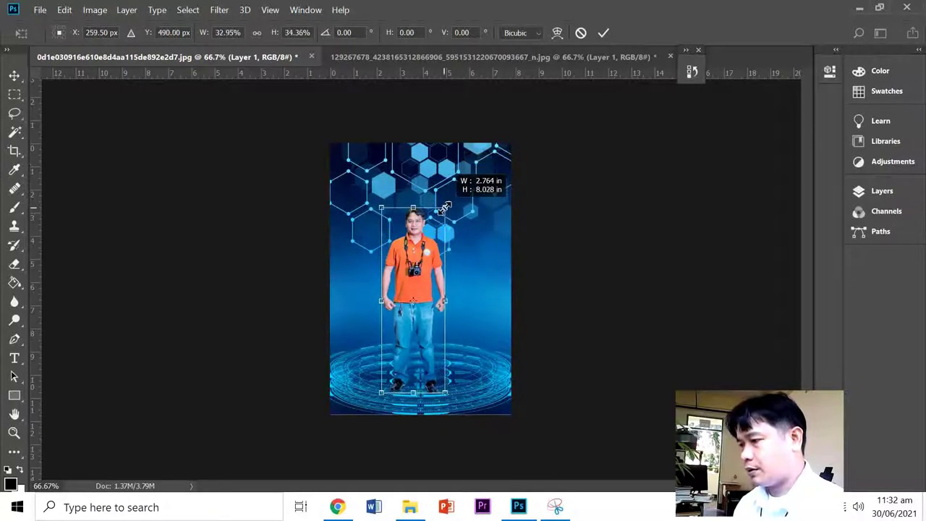
{"action": "left_click_drag", "start_coordinate": [445, 208], "coordinate": [445, 205]}
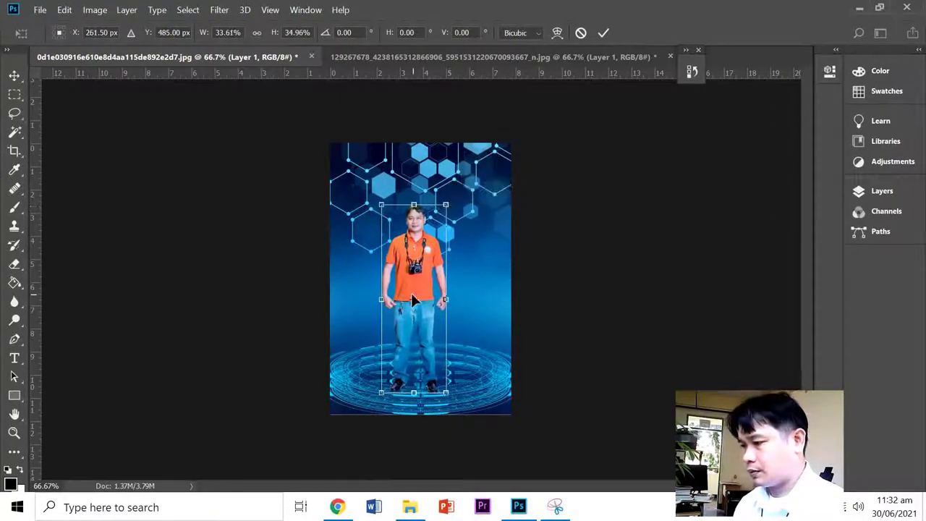
Step: Position the man centred over the glowing rings, nudge him a few pixels, and commit the transform
{"action": "mouse_move", "coordinate": [413, 300]}
{"action": "left_mouse_down"}
{"action": "mouse_move", "coordinate": [427, 291]}
{"action": "mouse_move", "coordinate": [415, 267]}
{"action": "left_mouse_up"}
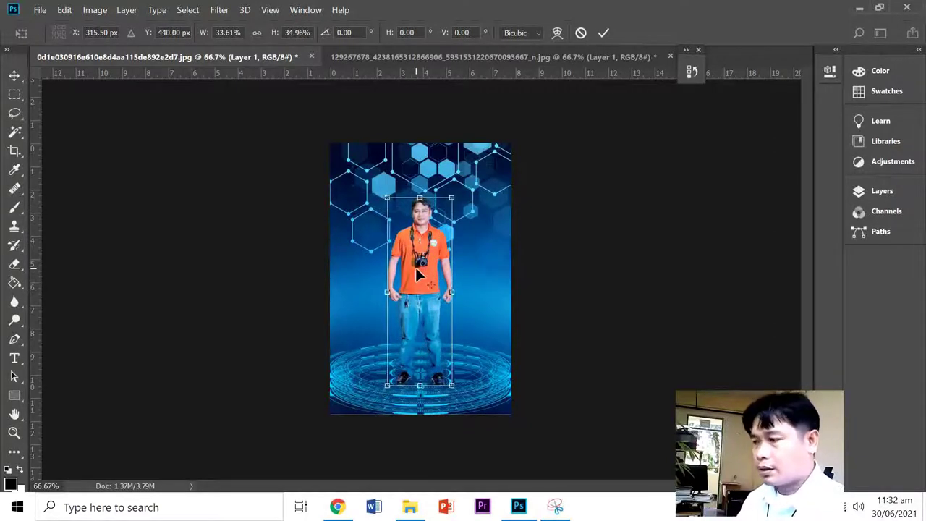
{"action": "key", "text": "Left"}
{"action": "key", "text": "Left"}
{"action": "key", "text": "Left"}
{"action": "key", "text": "Left"}
{"action": "key", "text": "Left"}
{"action": "key", "text": "Left"}
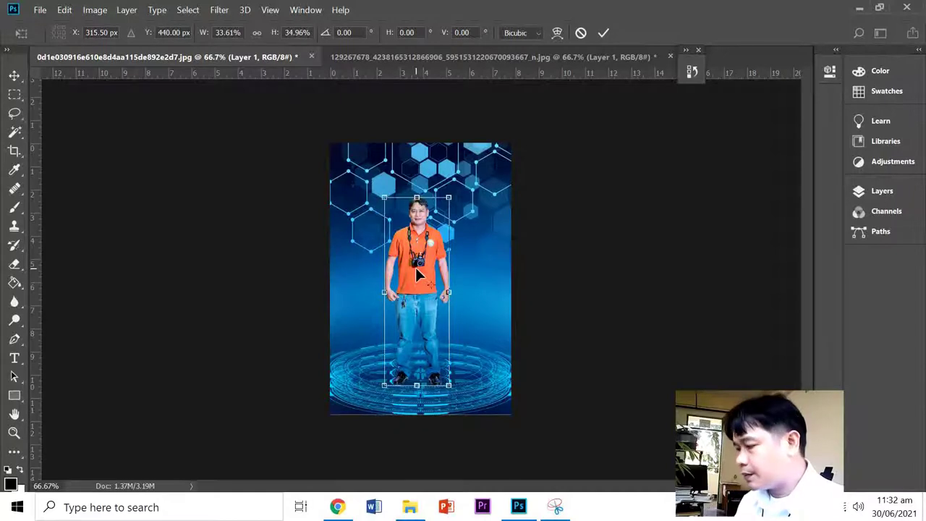
{"action": "key", "text": "Left"}
{"action": "key", "text": "Left"}
{"action": "key", "text": "Left"}
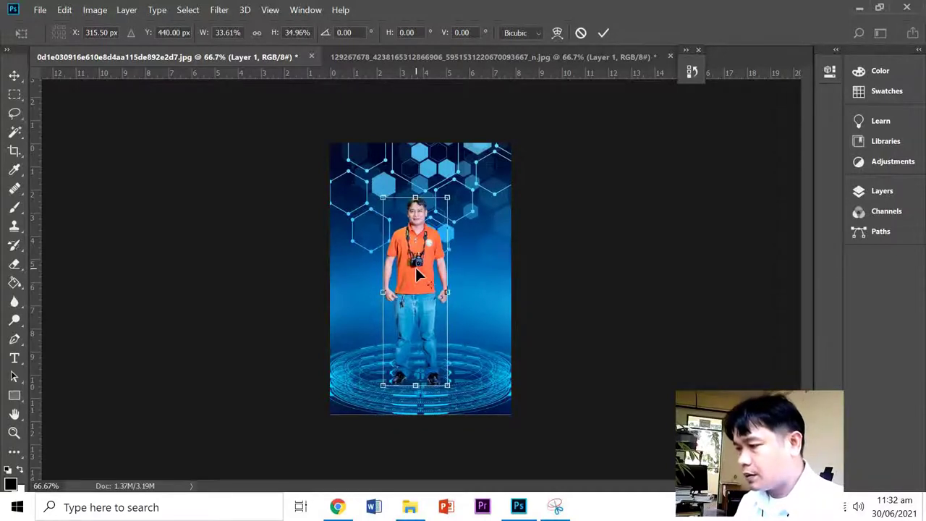
{"action": "key", "text": "Left"}
{"action": "key", "text": "Left"}
{"action": "key", "text": "Right"}
{"action": "key", "text": "Right"}
{"action": "key", "text": "Right"}
{"action": "key", "text": "Right"}
{"action": "key", "text": "Right"}
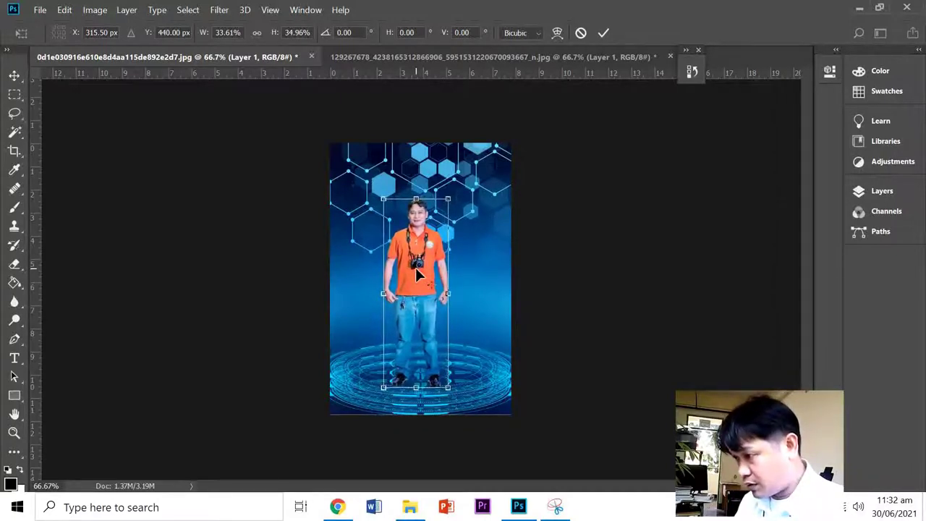
{"action": "key", "text": "Right"}
{"action": "key", "text": "Right"}
{"action": "key", "text": "Right"}
{"action": "key", "text": "Right"}
{"action": "key", "text": "Right"}
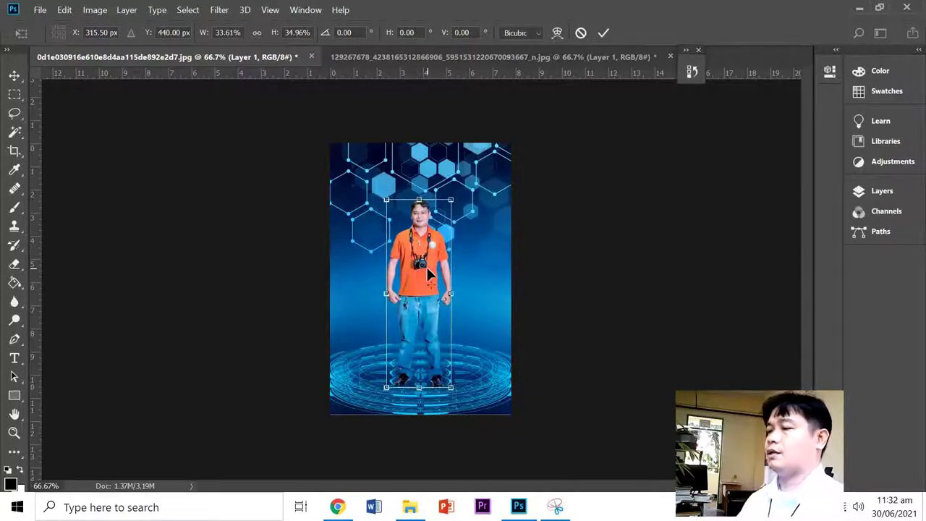
{"action": "left_click", "coordinate": [602, 33]}
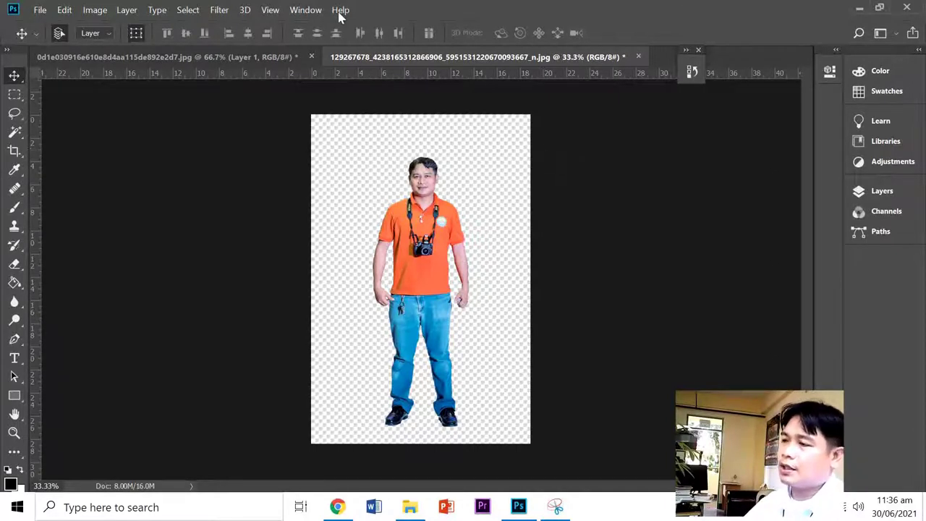
Step: On the hexagon composite, merge down with Ctrl+E and drag the man slightly into place
{"action": "left_click", "coordinate": [251, 57]}
{"action": "key", "text": "ctrl+e"}
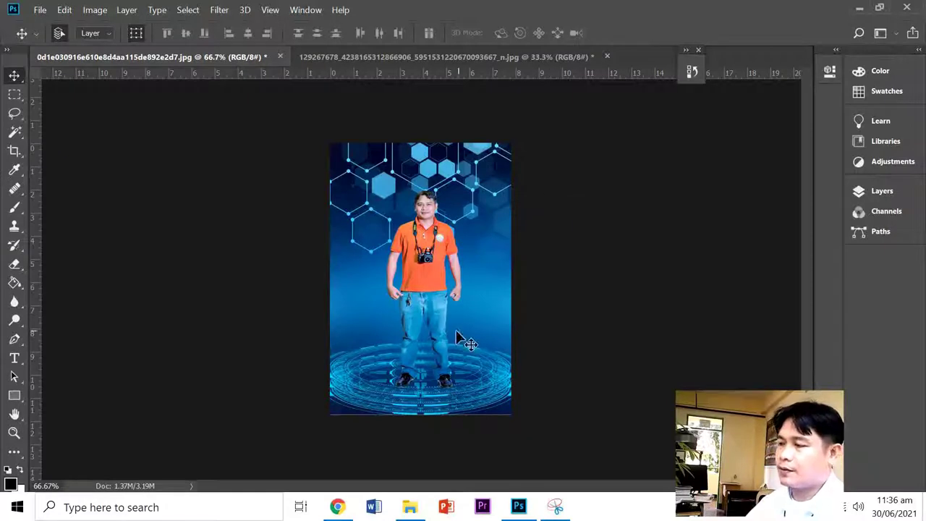
{"action": "mouse_move", "coordinate": [419, 295]}
{"action": "left_mouse_down"}
{"action": "mouse_move", "coordinate": [391, 304]}
{"action": "mouse_move", "coordinate": [427, 284]}
{"action": "mouse_move", "coordinate": [386, 292]}
{"action": "mouse_move", "coordinate": [395, 250]}
{"action": "mouse_move", "coordinate": [425, 287]}
{"action": "mouse_move", "coordinate": [406, 286]}
{"action": "mouse_move", "coordinate": [435, 289]}
{"action": "mouse_move", "coordinate": [425, 296]}
{"action": "left_mouse_up"}
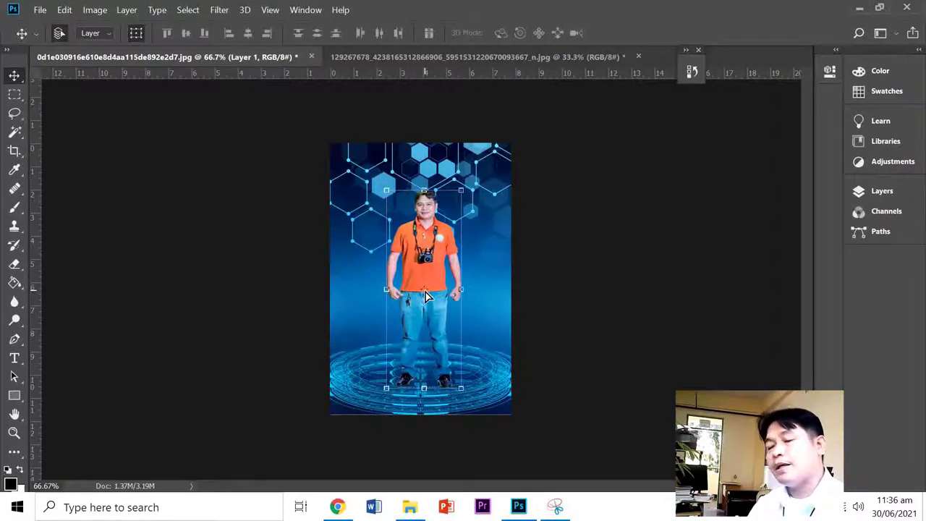